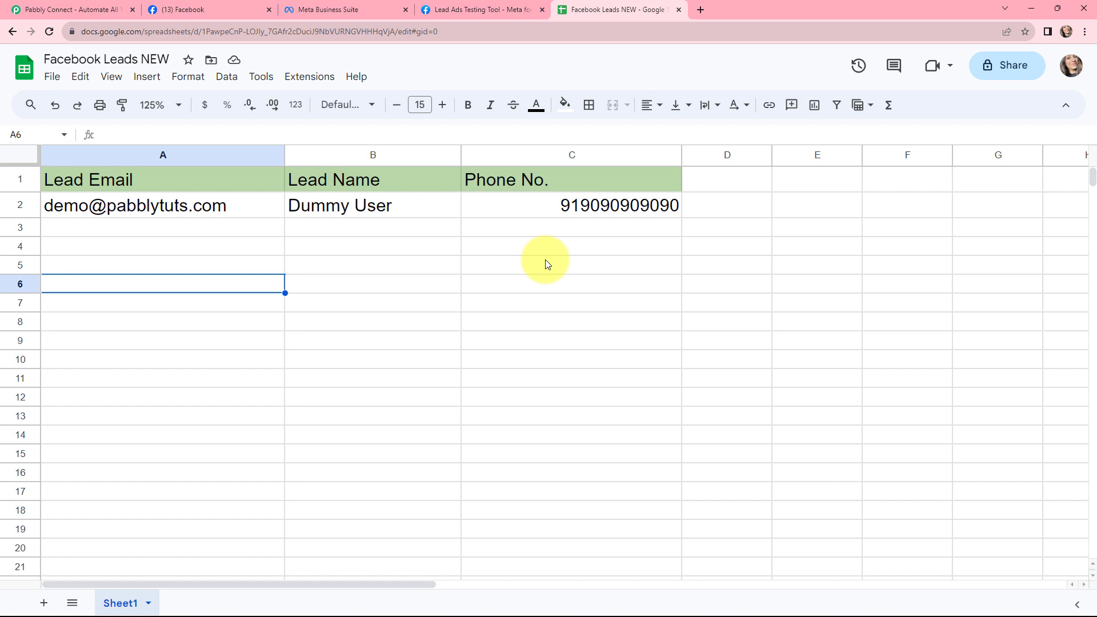
Switch to the Pabbly website, sign in and open the Pabbly Connect dashboard.
left_click(89, 5)
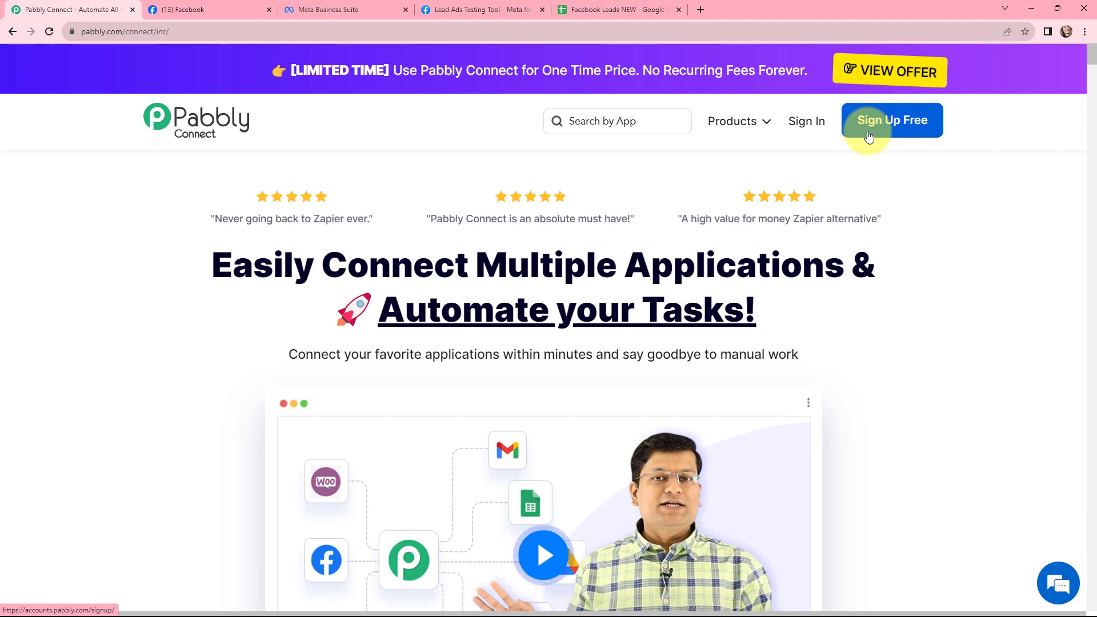
left_click(799, 124)
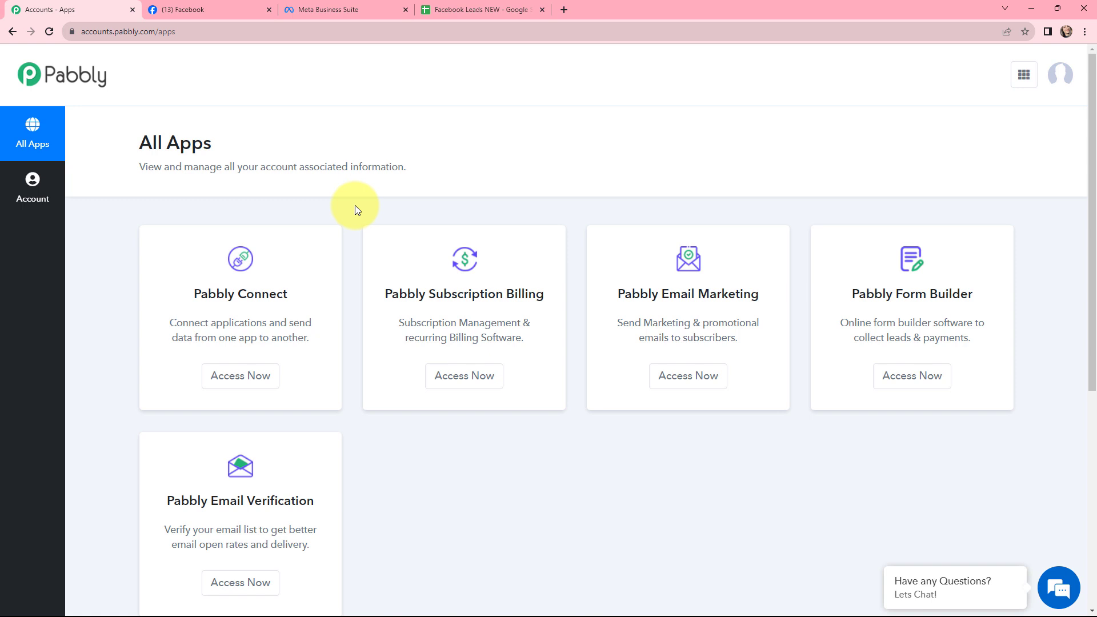
left_click(239, 376)
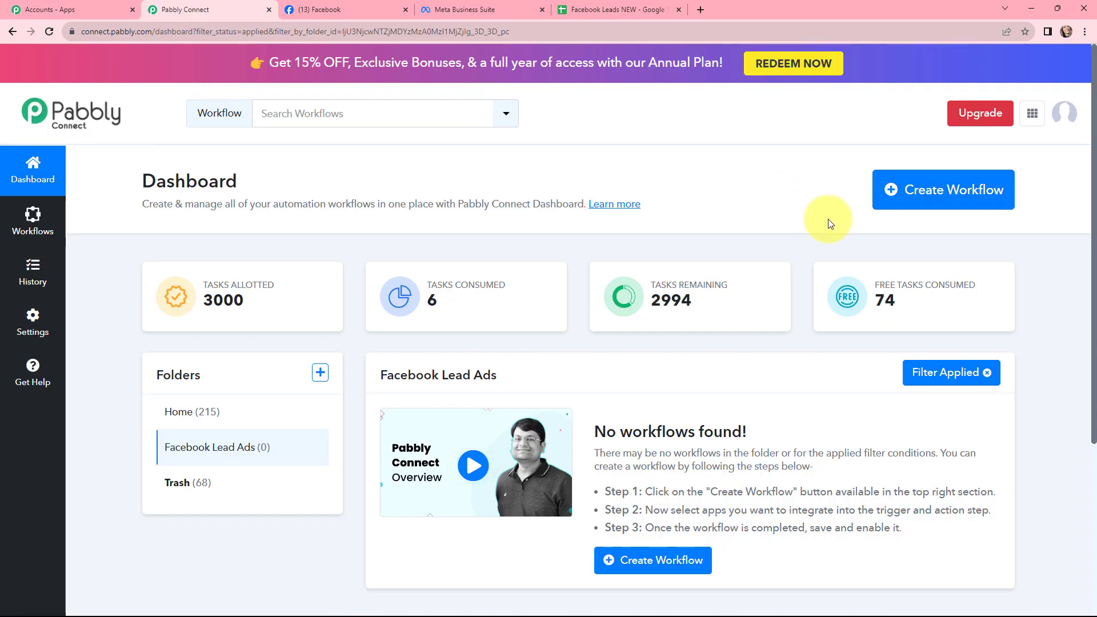
Create a workflow named "Add Facebook Leads to Google Sheets" in the Facebook Lead Ads folder.
left_click(940, 194)
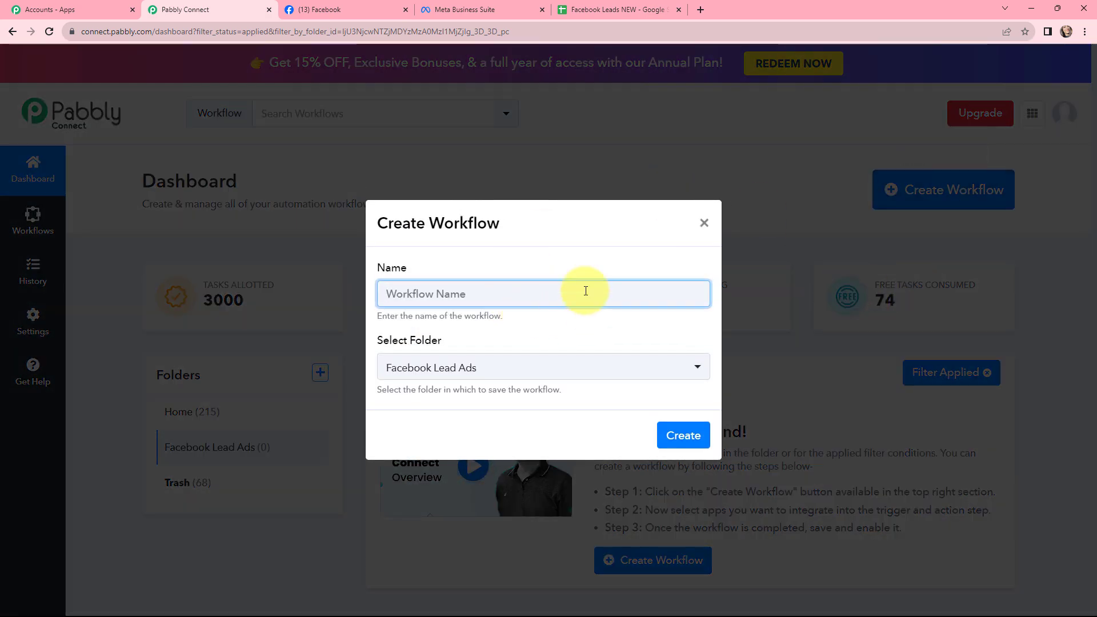
type("Add Facebook Leads to Google Sheets")
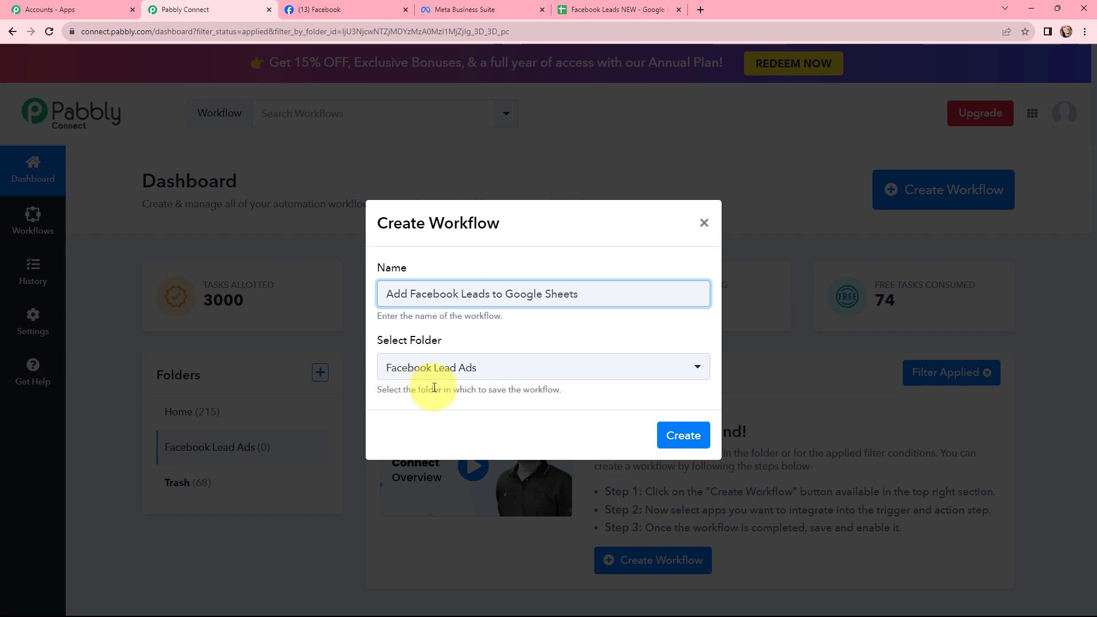
left_click(680, 432)
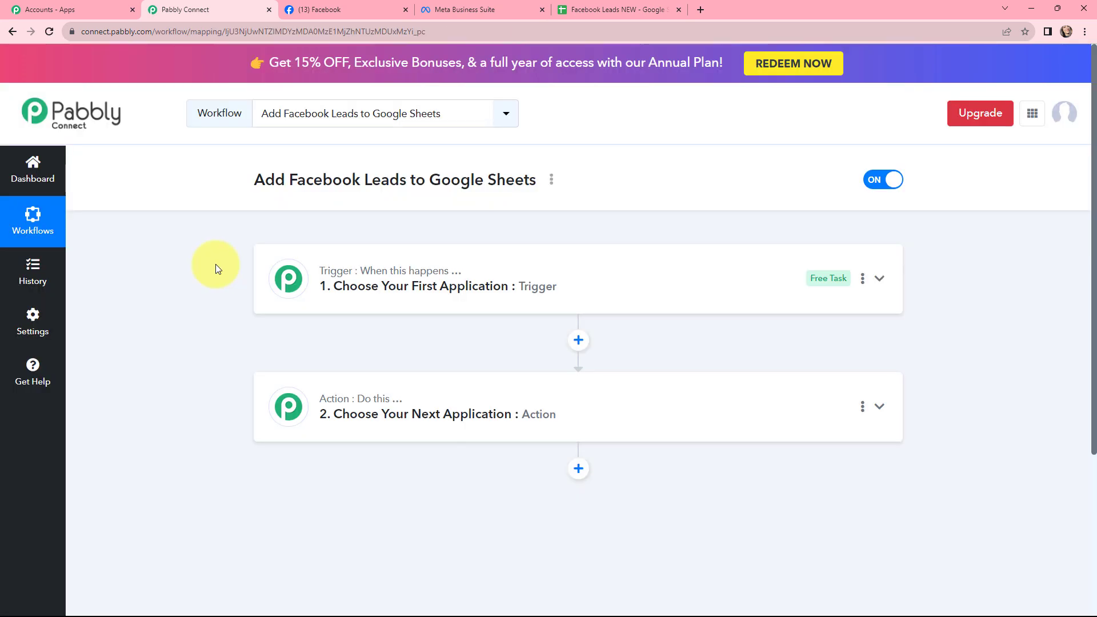
Set the workflow's trigger to Facebook Lead Ads with the New Lead (Instant) event.
mouse_move(334, 282)
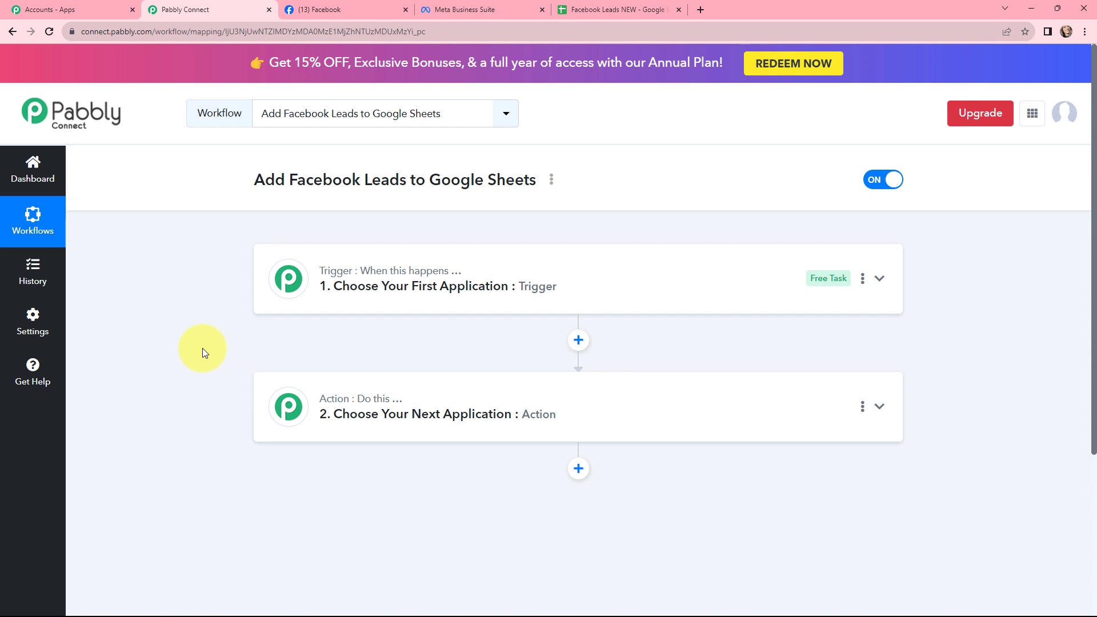
left_click(266, 270)
left_click(309, 353)
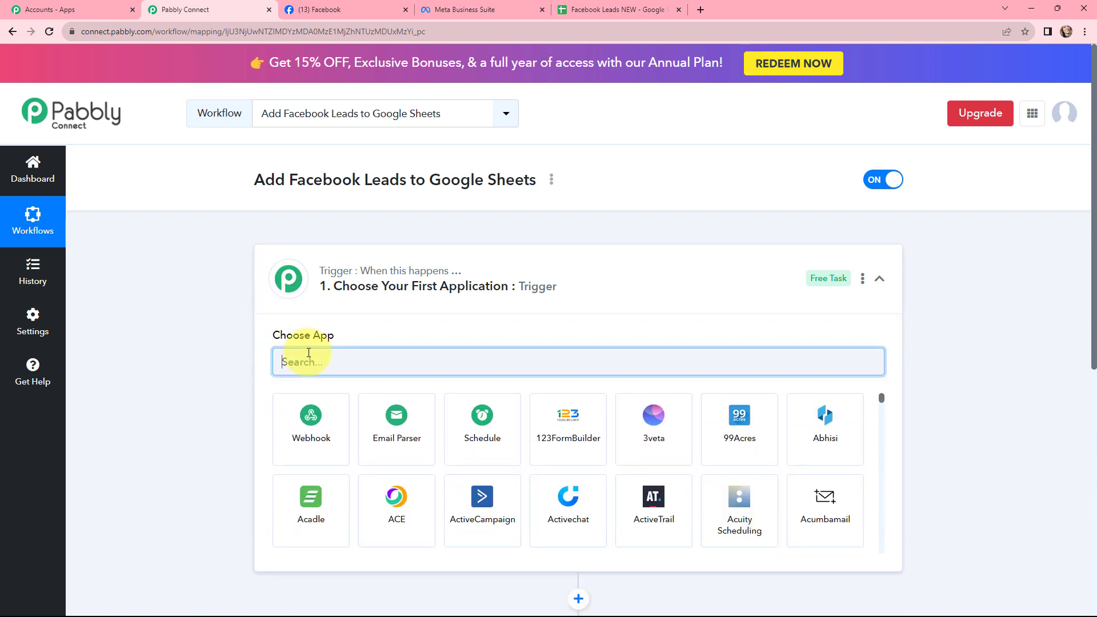
type("fac")
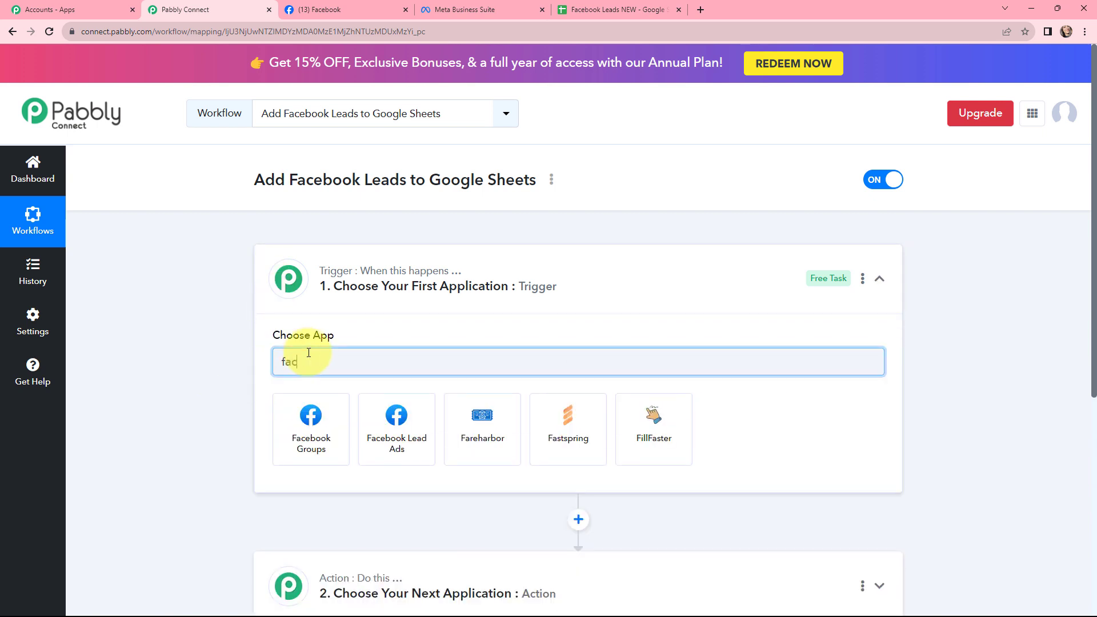
type("eboo")
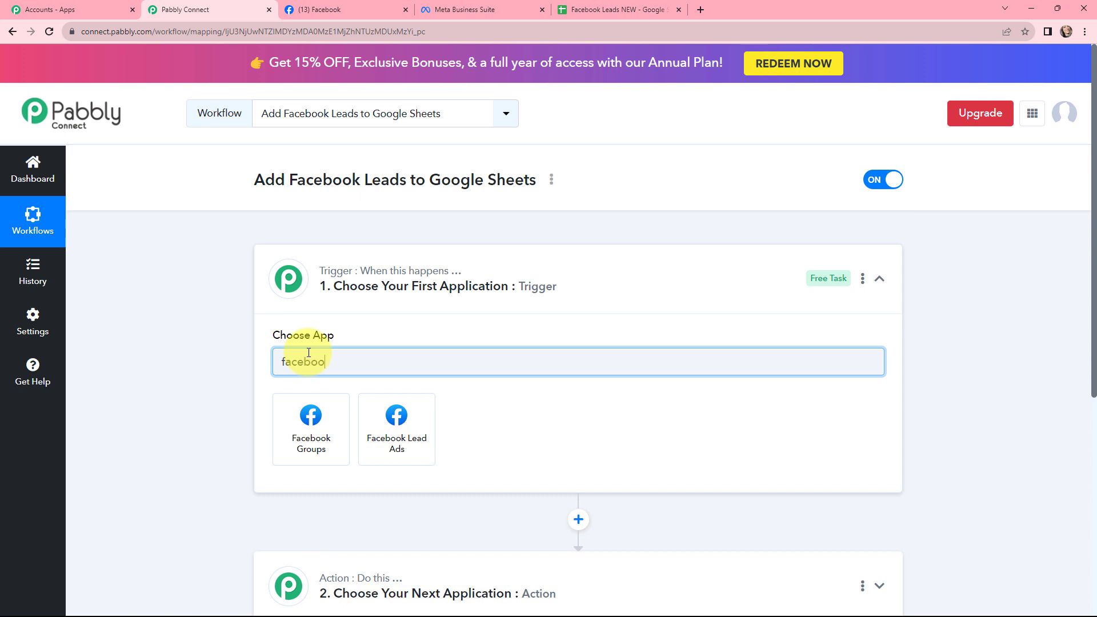
left_click(395, 422)
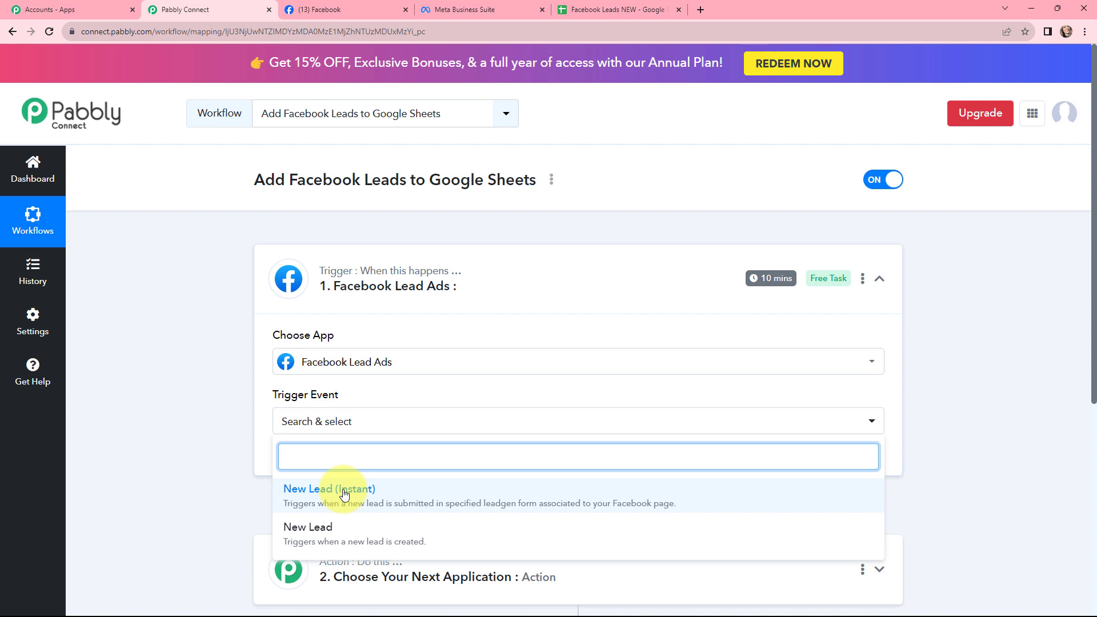
left_click(329, 489)
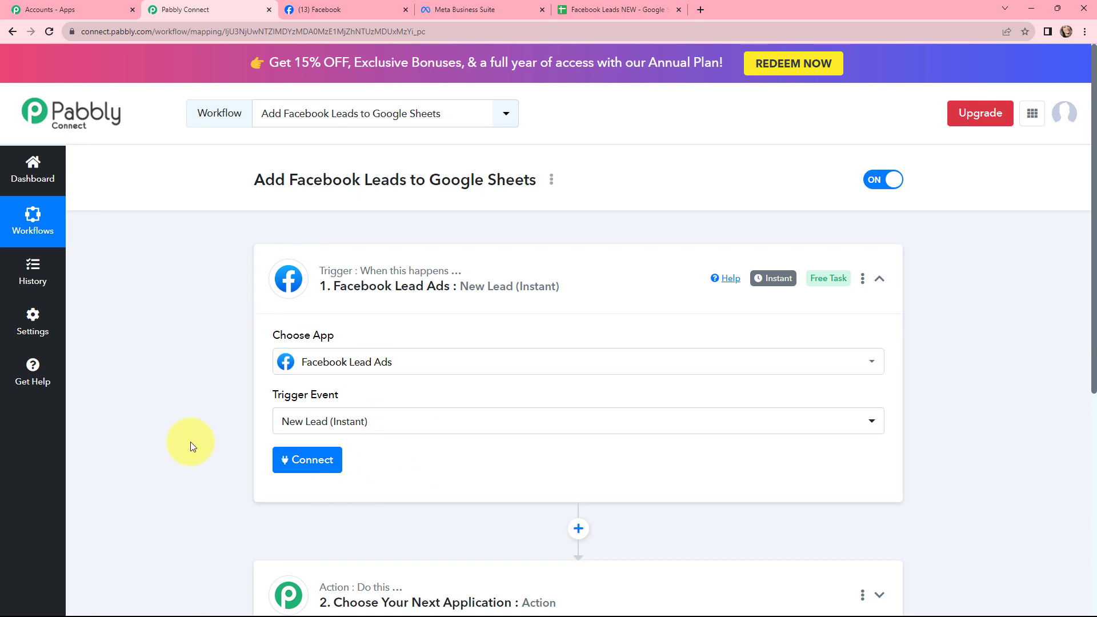
Set the workflow's action to Google Sheets with the Add New Row event.
scroll(224, 279, "down", 4)
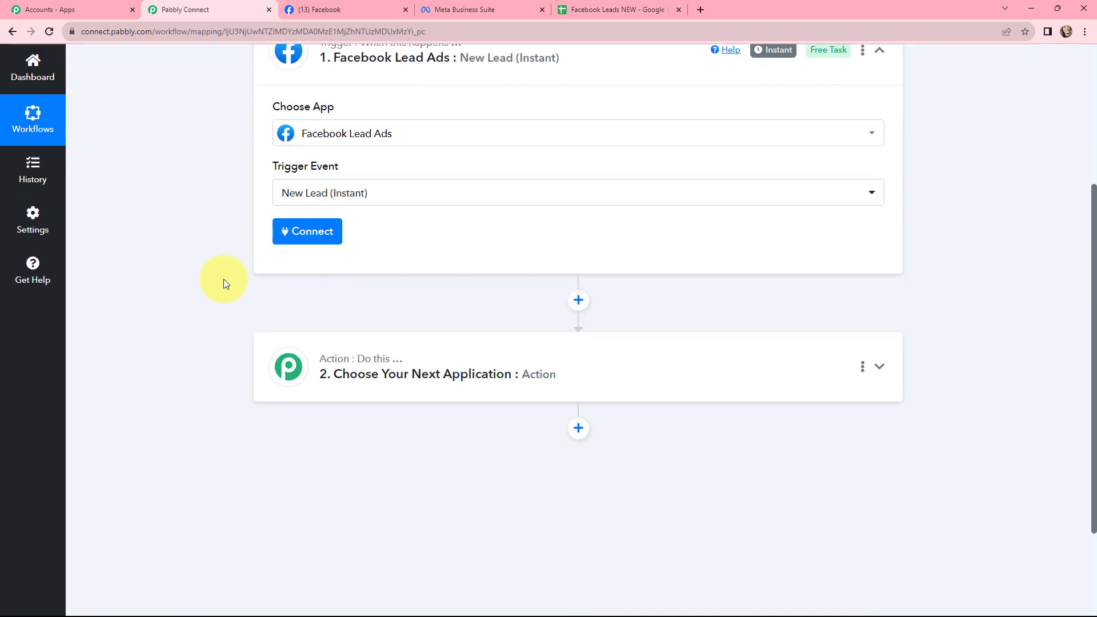
left_click(290, 367)
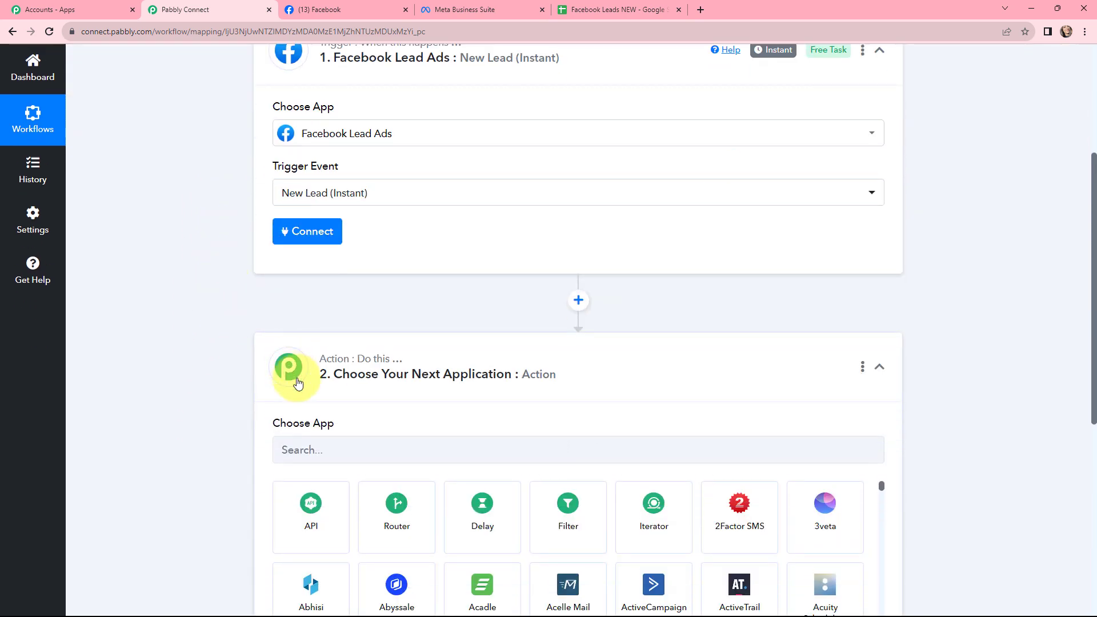
scroll(394, 403, "down", 1)
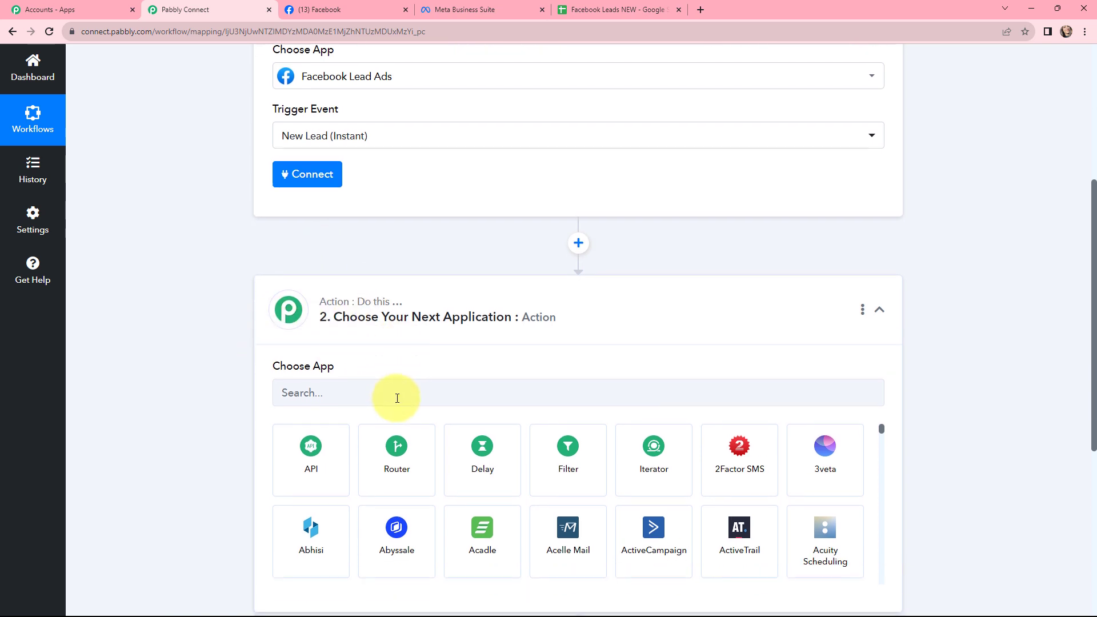
left_click(397, 385)
type("g")
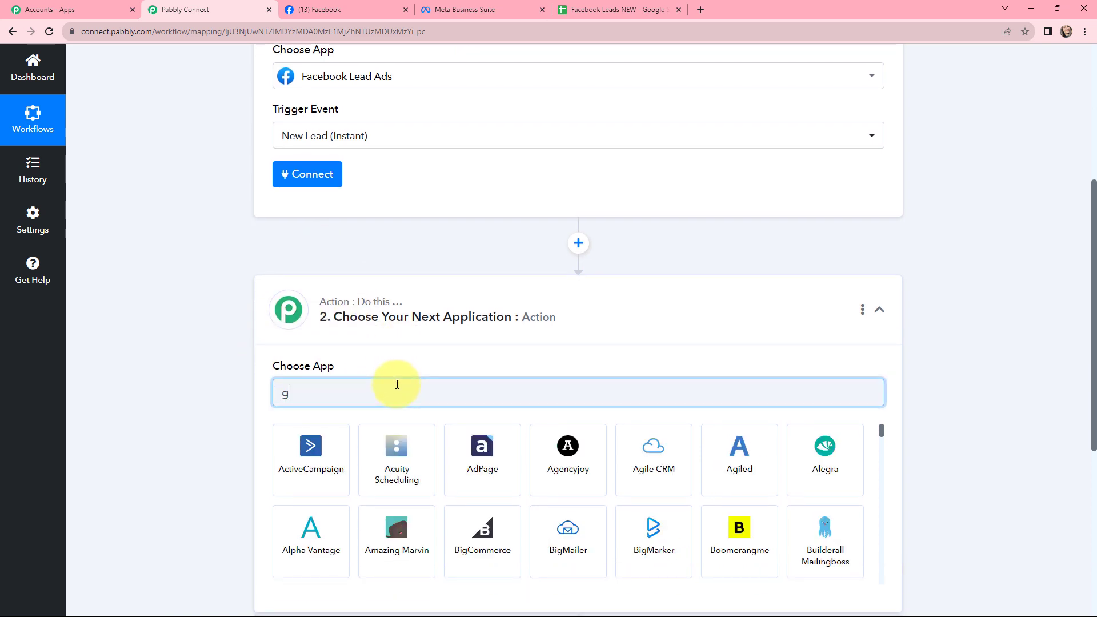
type("oogle sh")
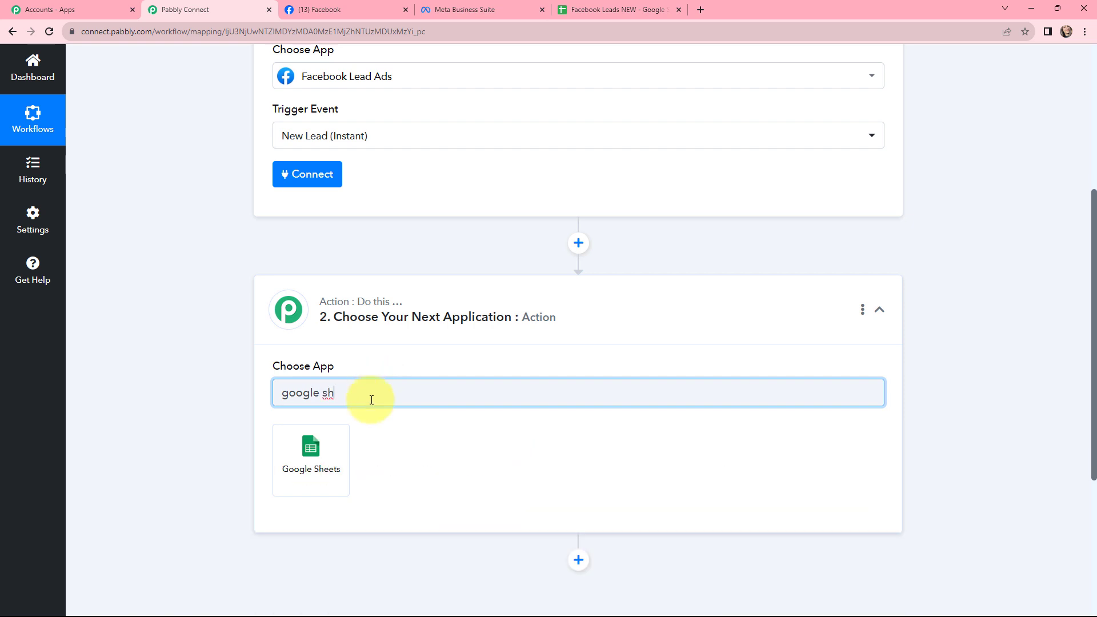
left_click(302, 468)
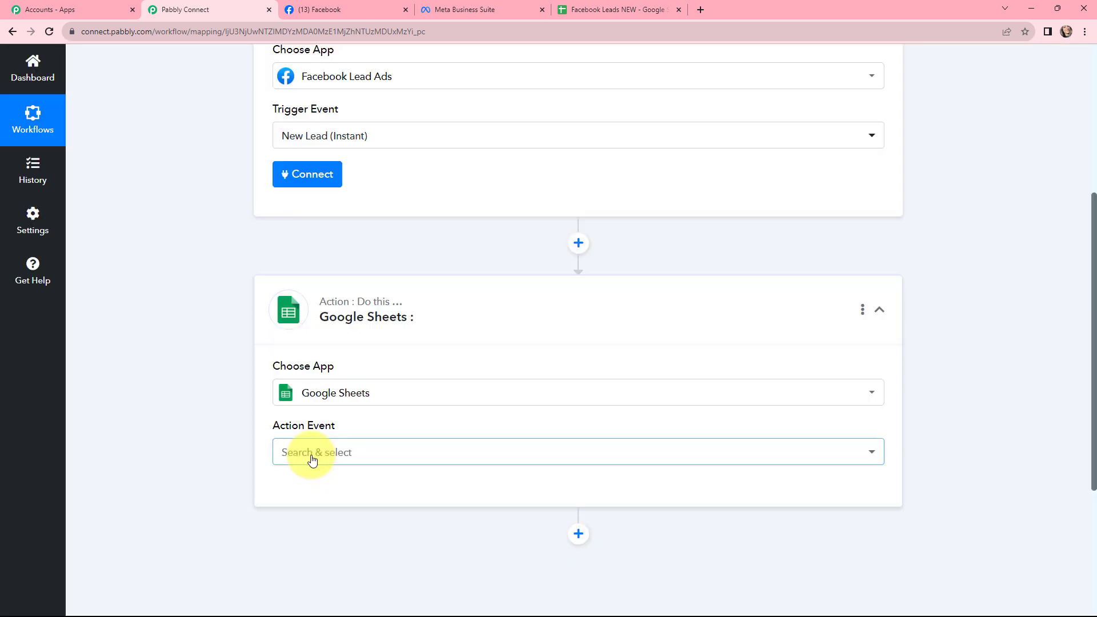
left_click(311, 461)
left_click(318, 150)
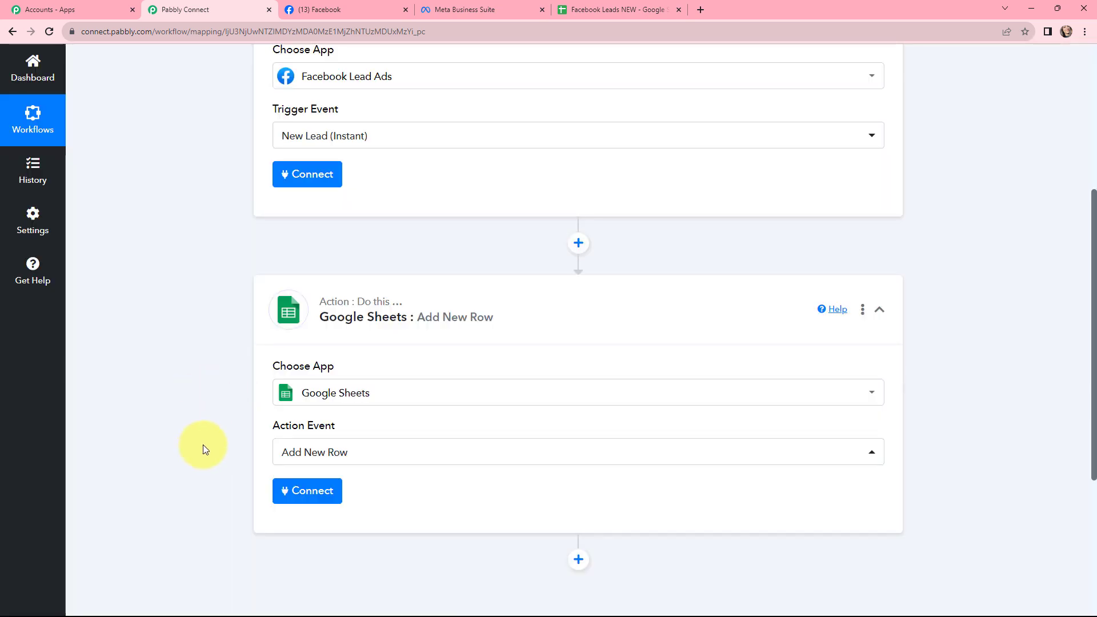
Add a new Facebook Lead Ads connection for the trigger and authorize the account.
scroll(203, 445, "up", 5)
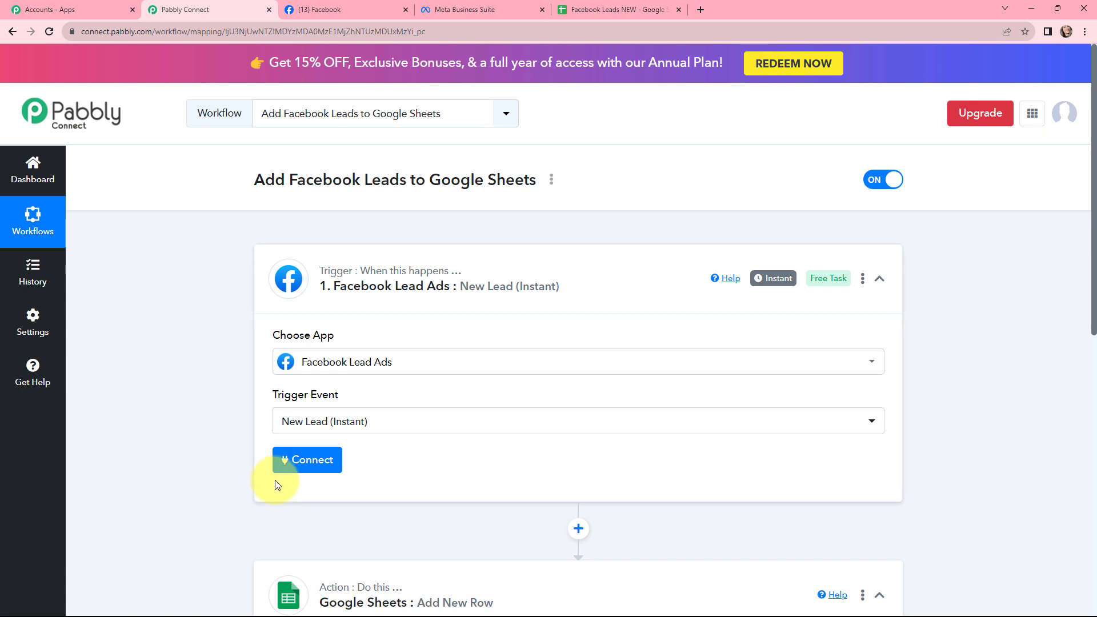
left_click(302, 469)
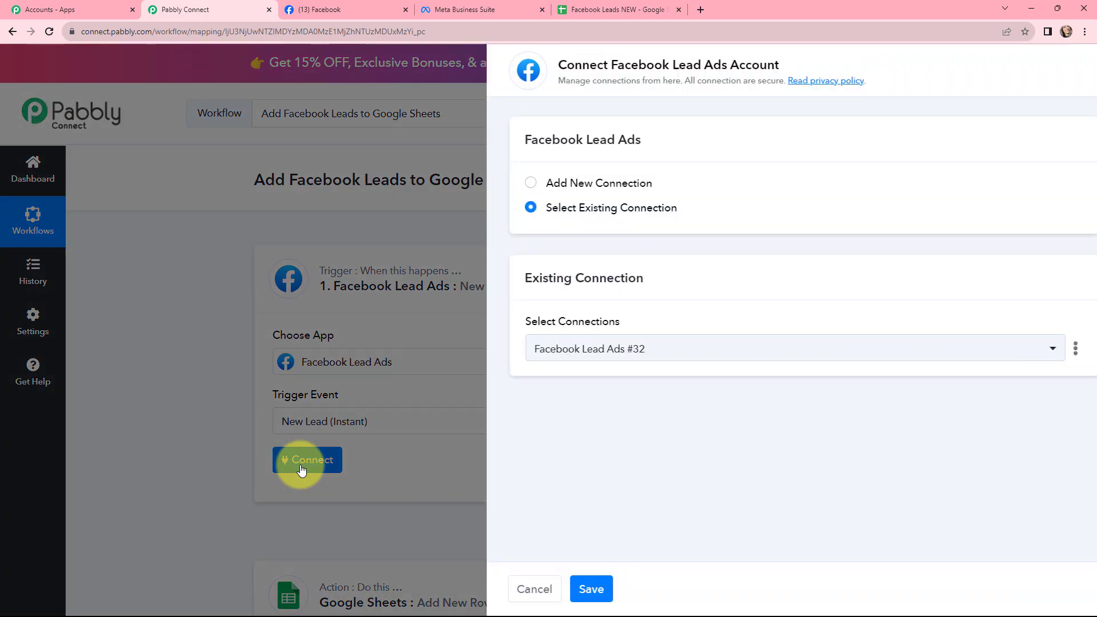
left_click(506, 186)
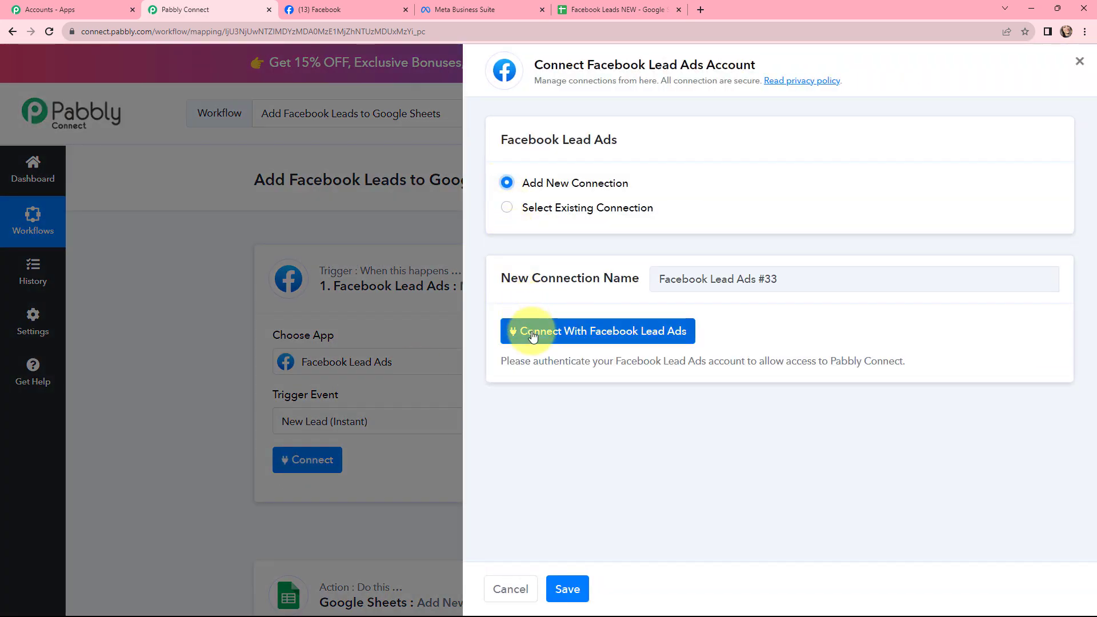
left_click(569, 332)
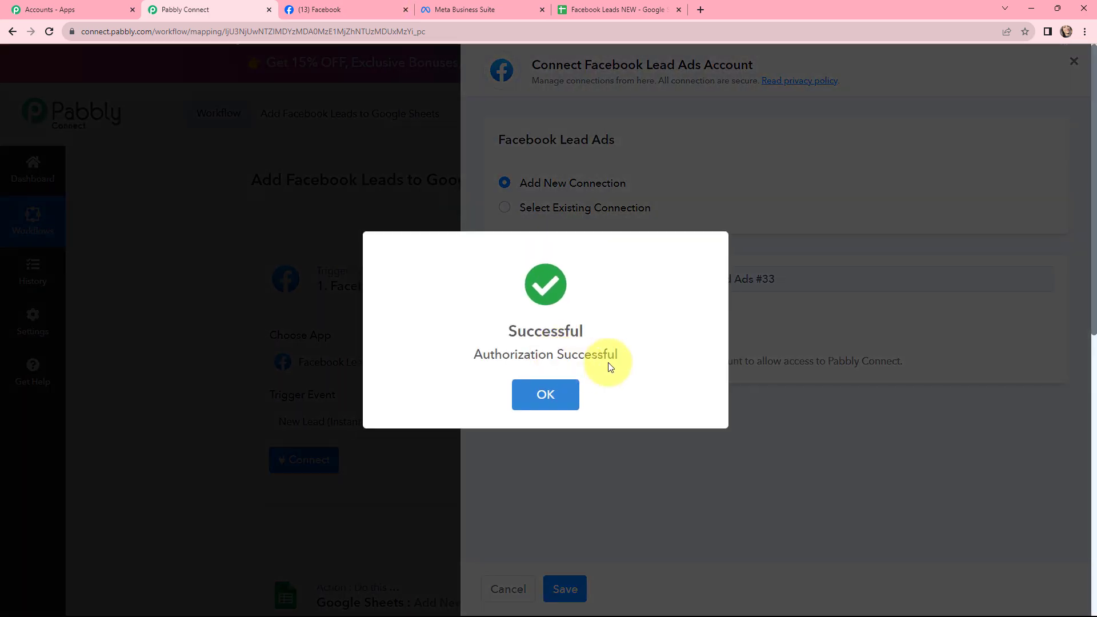
left_click(525, 388)
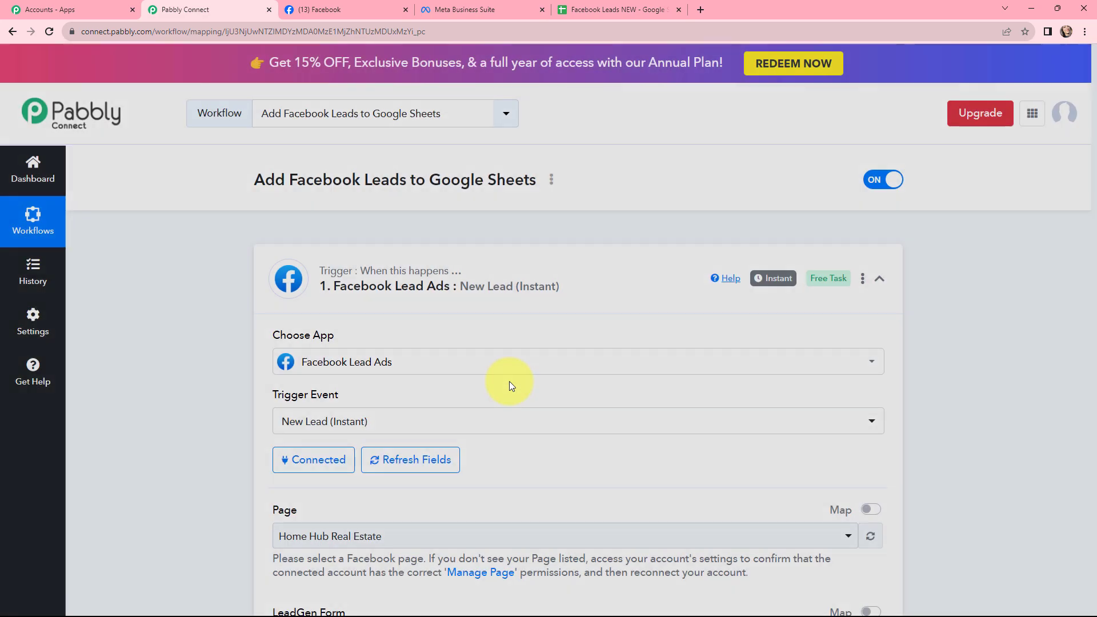
Check the business page's name on Facebook and select More Than Bakery as the trigger's page.
scroll(509, 381, "down", 2)
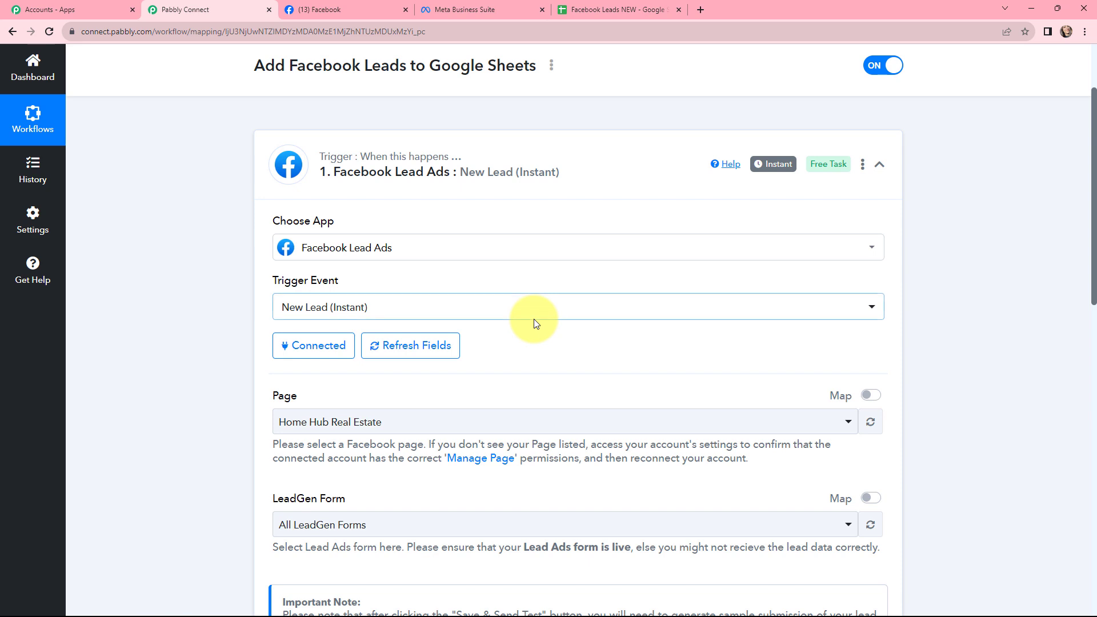
scroll(533, 319, "down", 2)
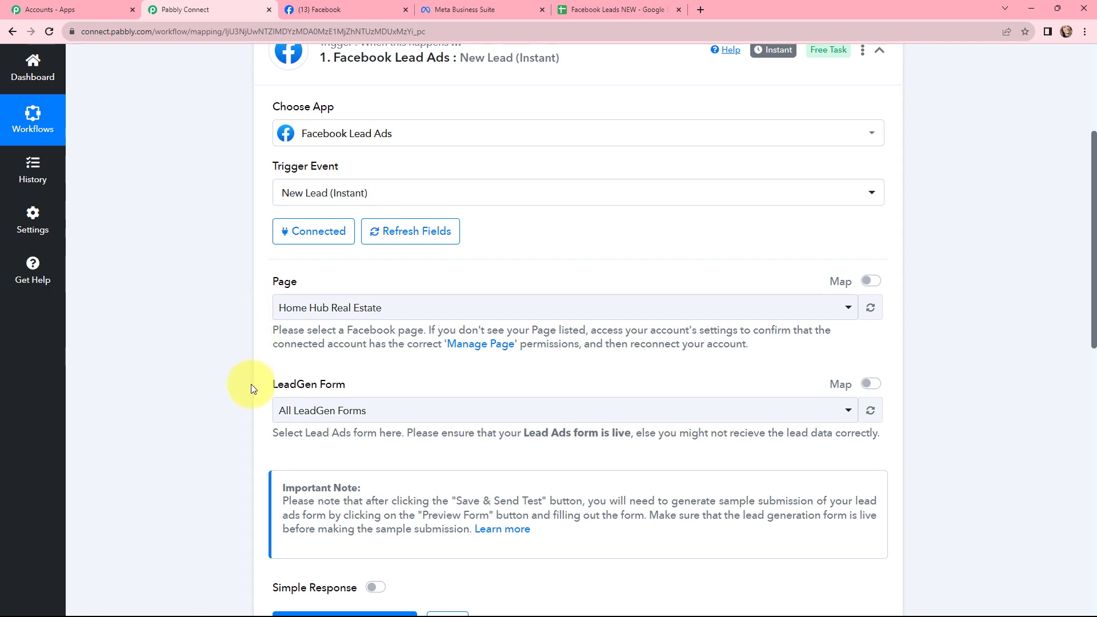
left_click(337, 9)
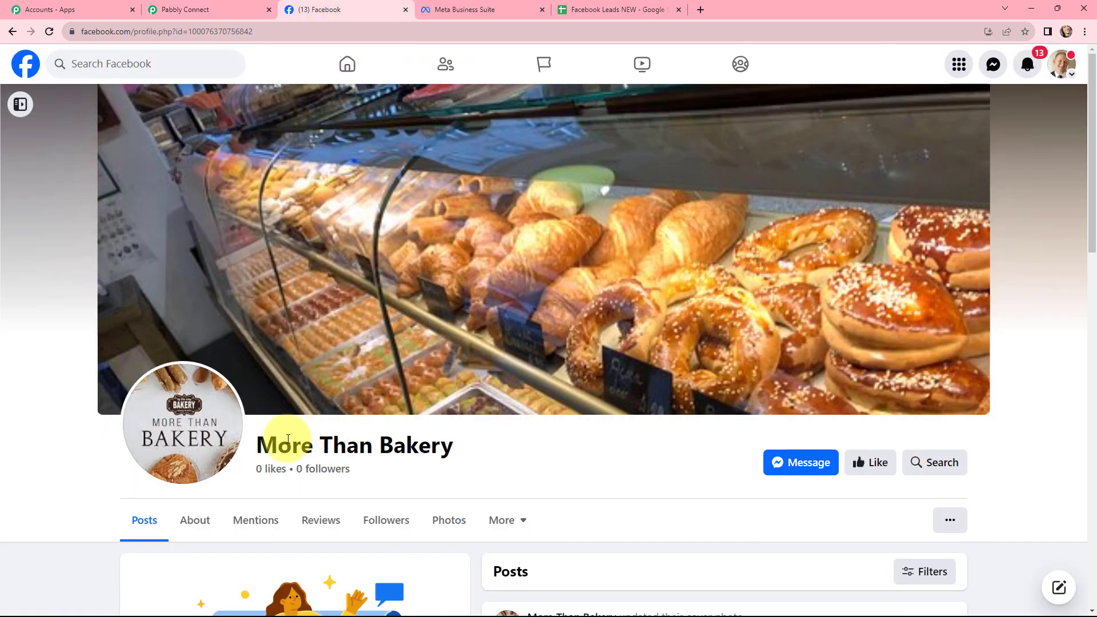
left_click(228, 9)
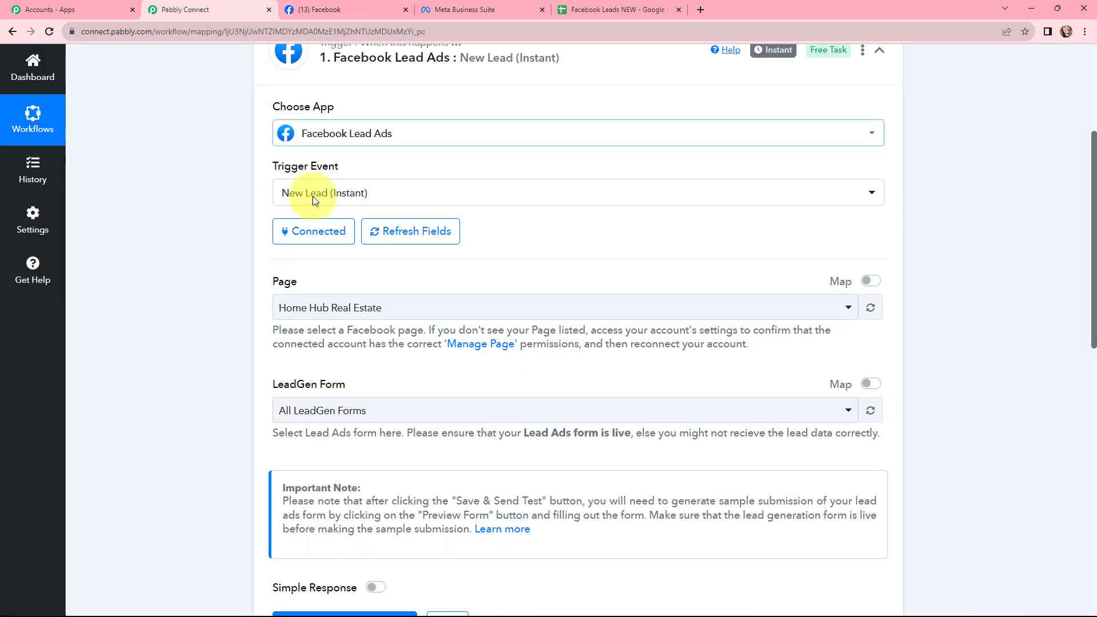
left_click(411, 307)
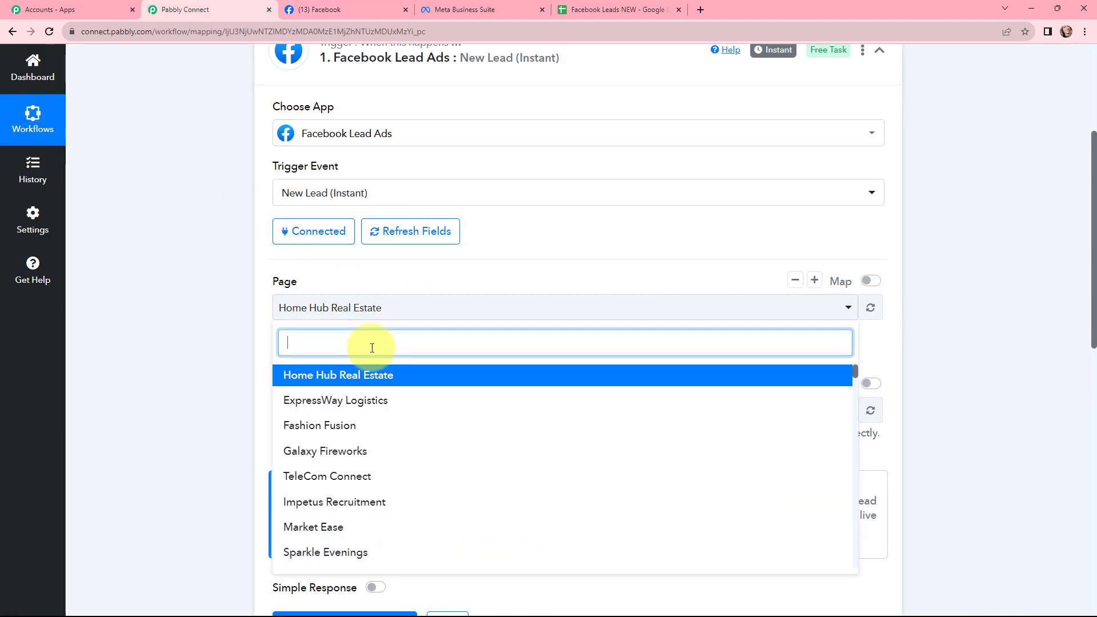
type("more")
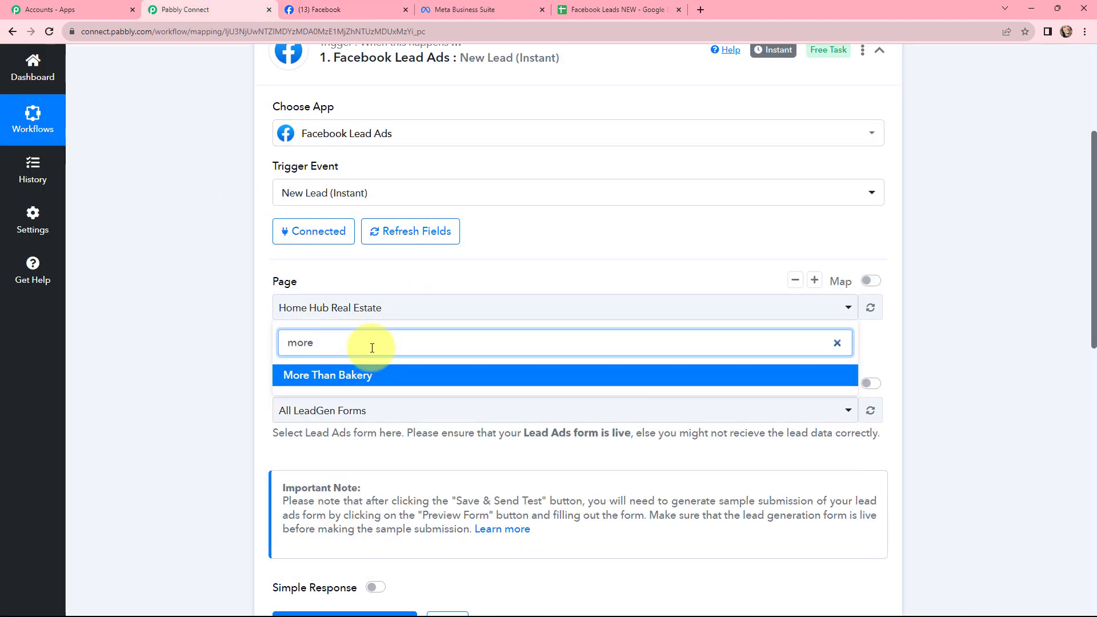
left_click(363, 375)
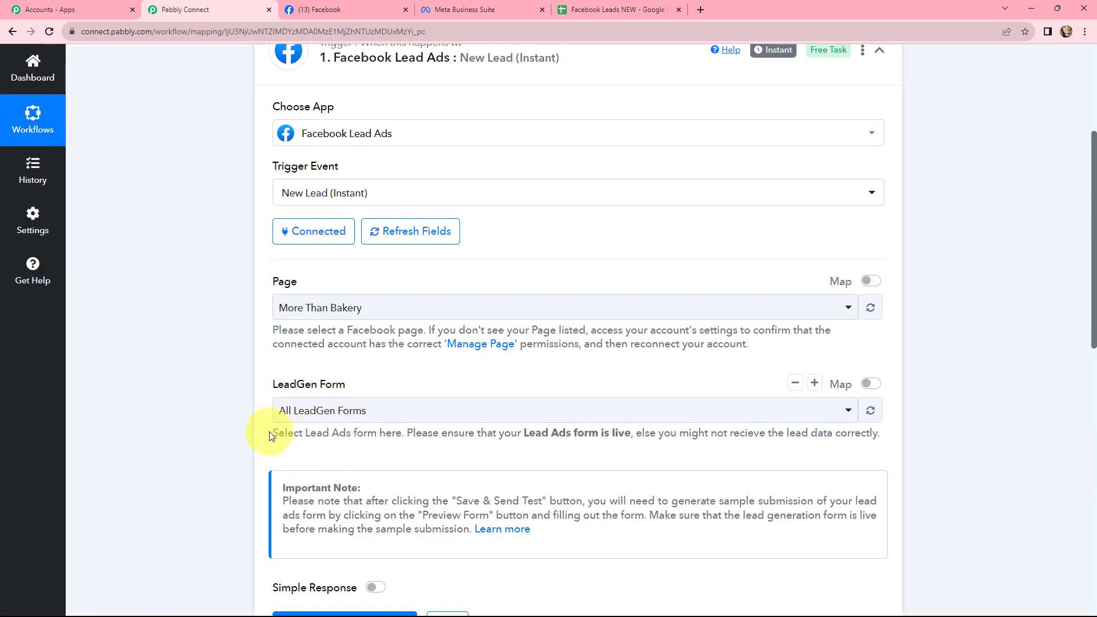
Review the preview pages and name of the lead form in Meta Business Suite, and return to the Pabbly Connect workflow.
left_click(457, 9)
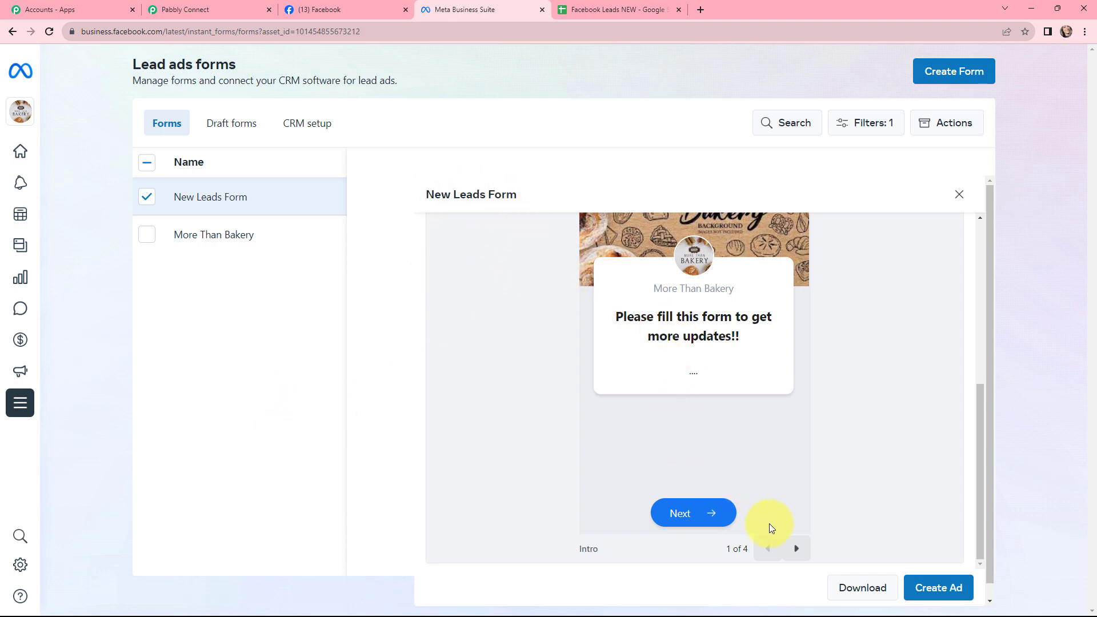
left_click(791, 550)
left_click(791, 550)
left_click(791, 550)
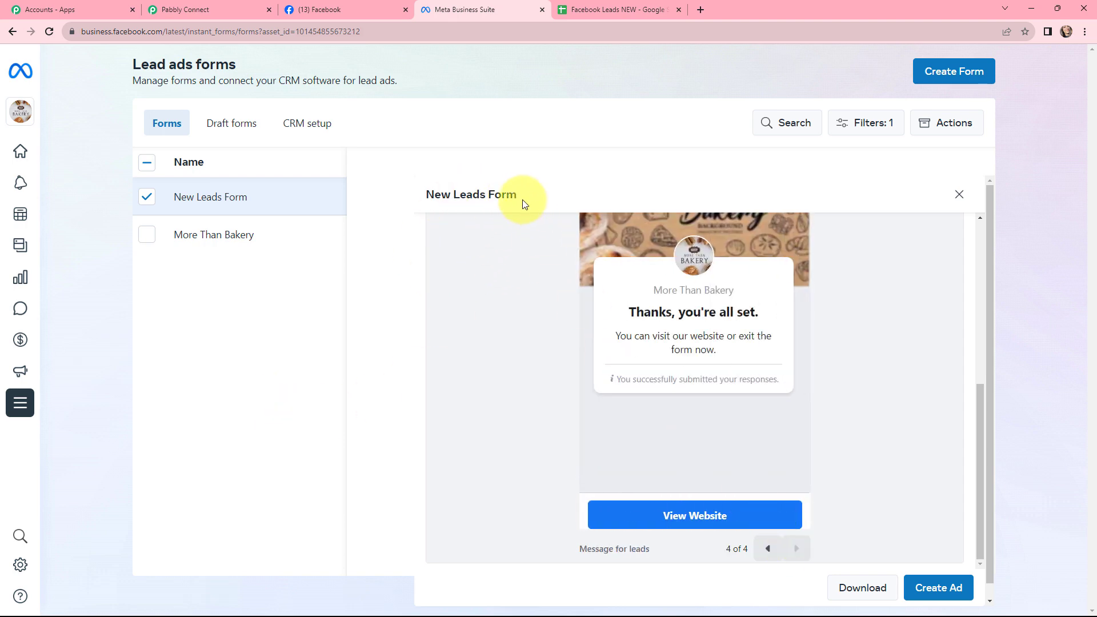
left_click_drag(519, 201, 430, 198)
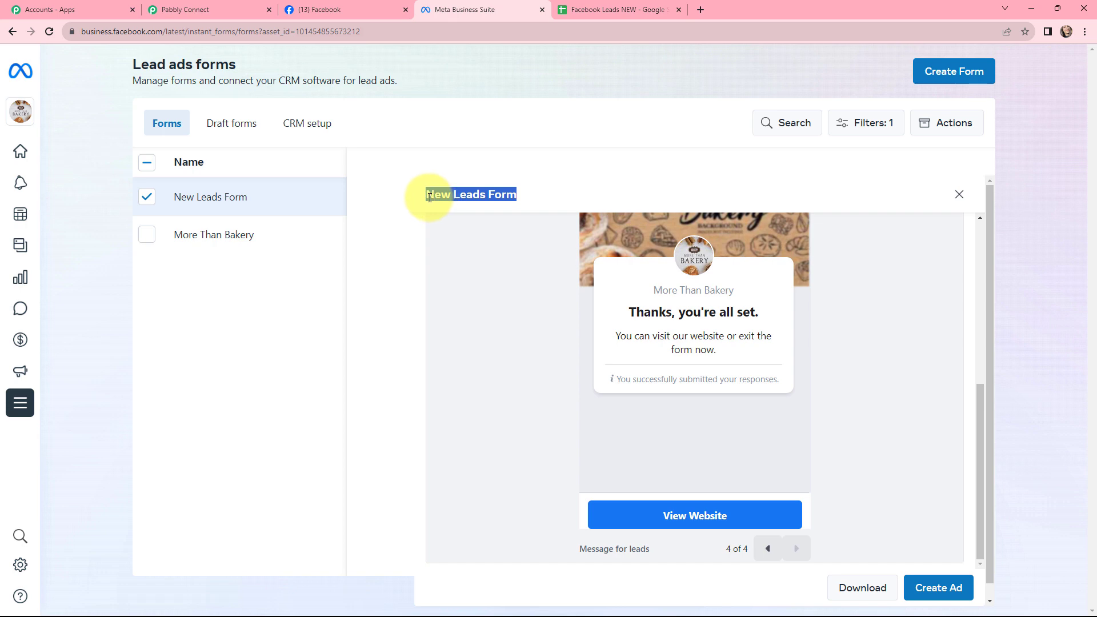
left_click(189, 9)
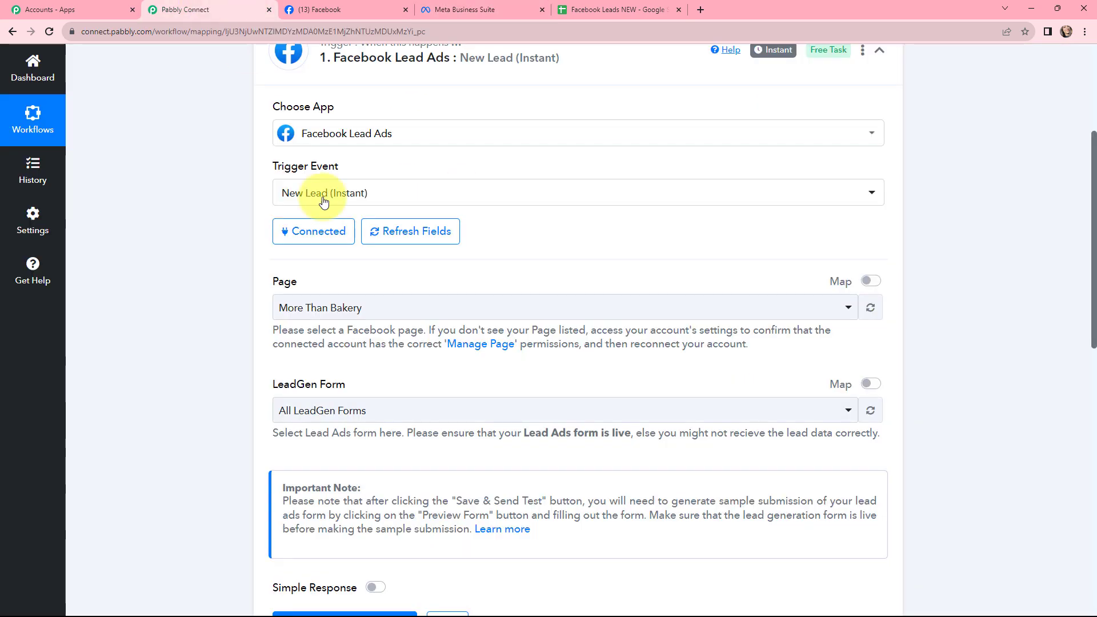
Select New Leads Form as the trigger's LeadGen form, then save and send a test request.
left_click(388, 416)
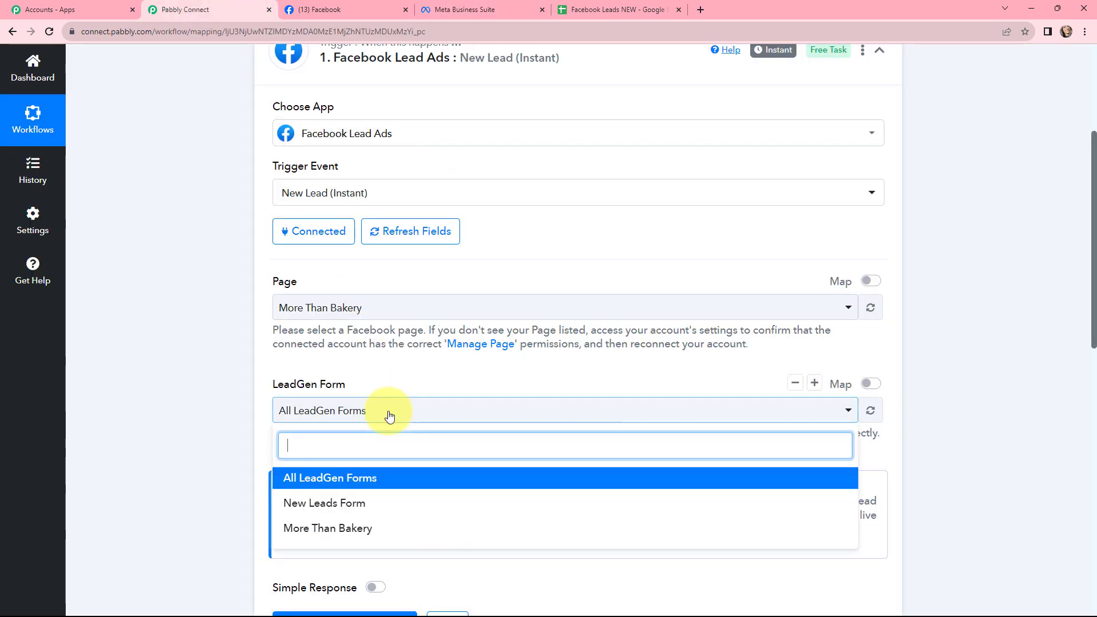
left_click(350, 511)
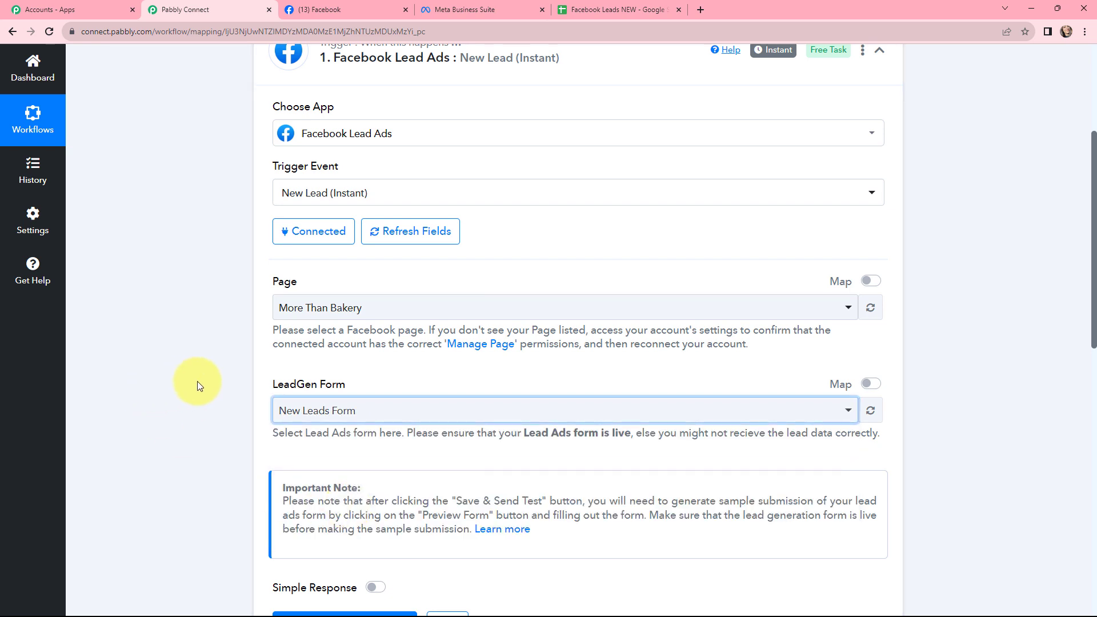
scroll(441, 294, "down", 2)
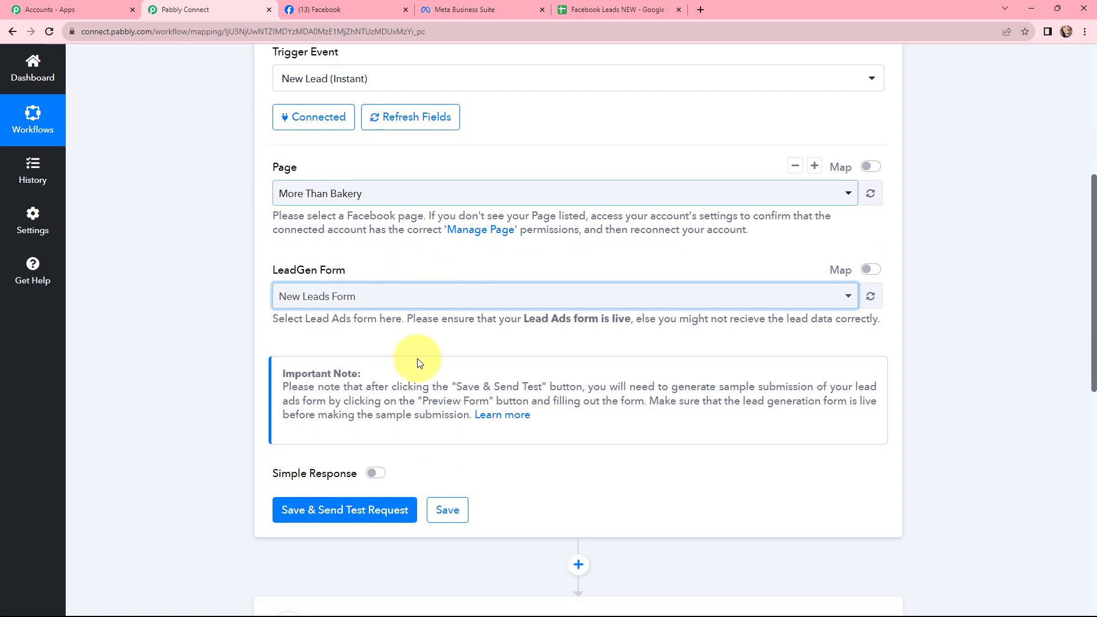
left_click(336, 511)
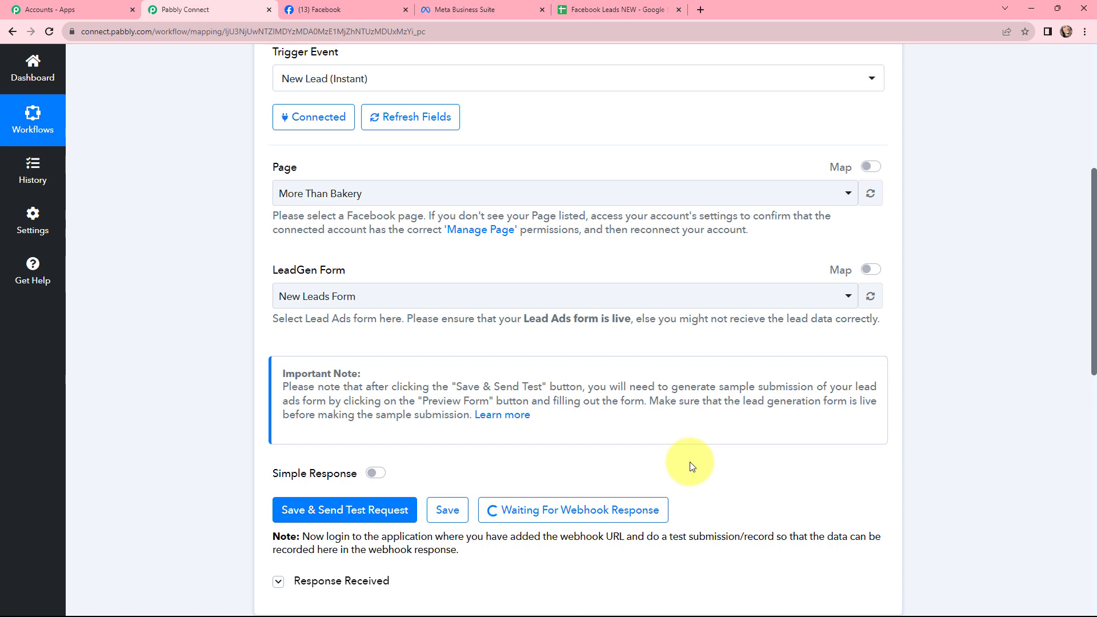
Search for "meta for developers" in a new browser tab and open the Lead Ads RTU Debug Tool from the developer tools.
left_click(703, 6)
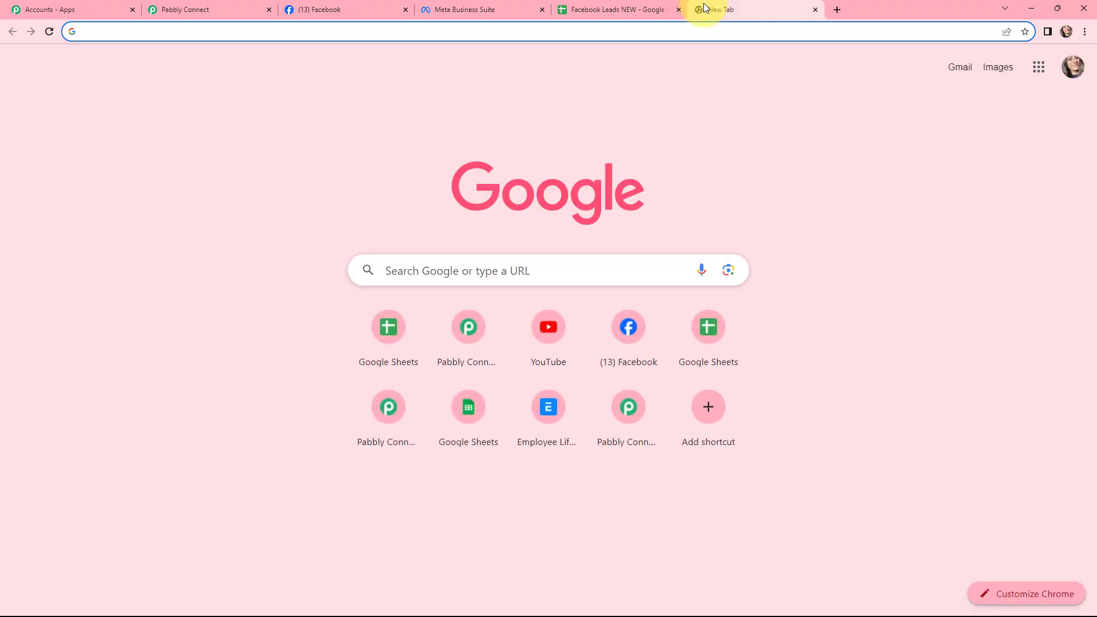
type("meta for developers")
key("Return")
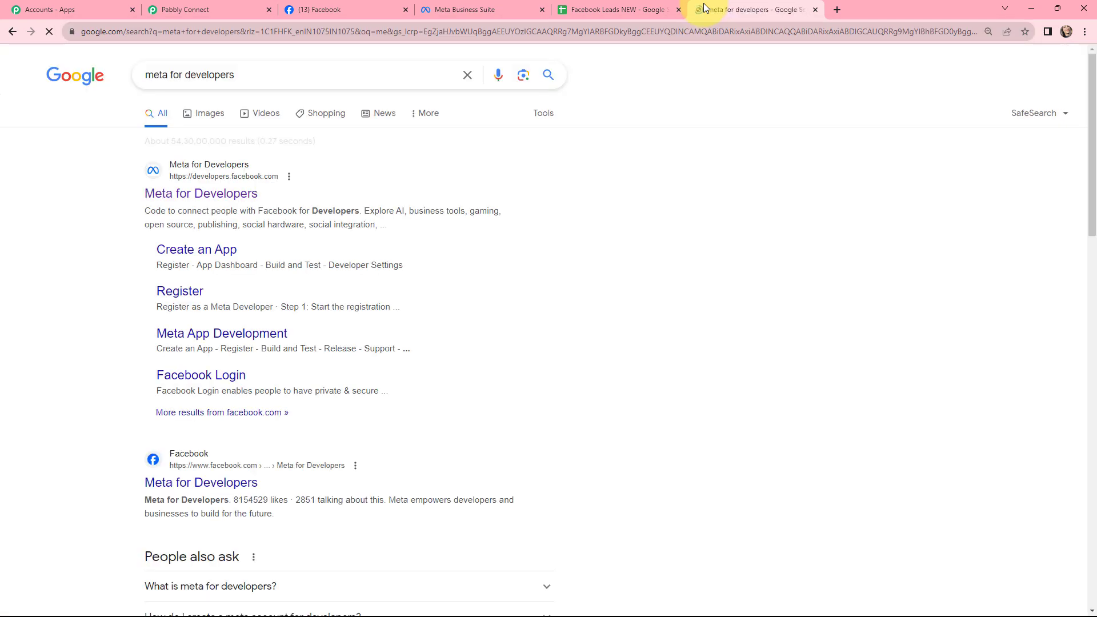
left_click(232, 198)
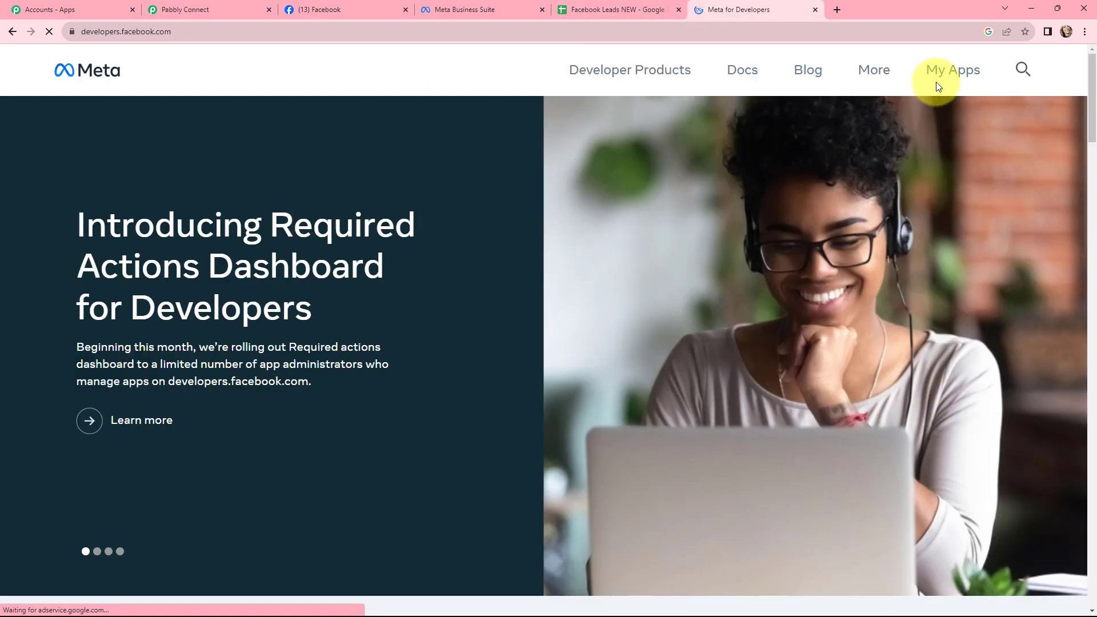
left_click(938, 84)
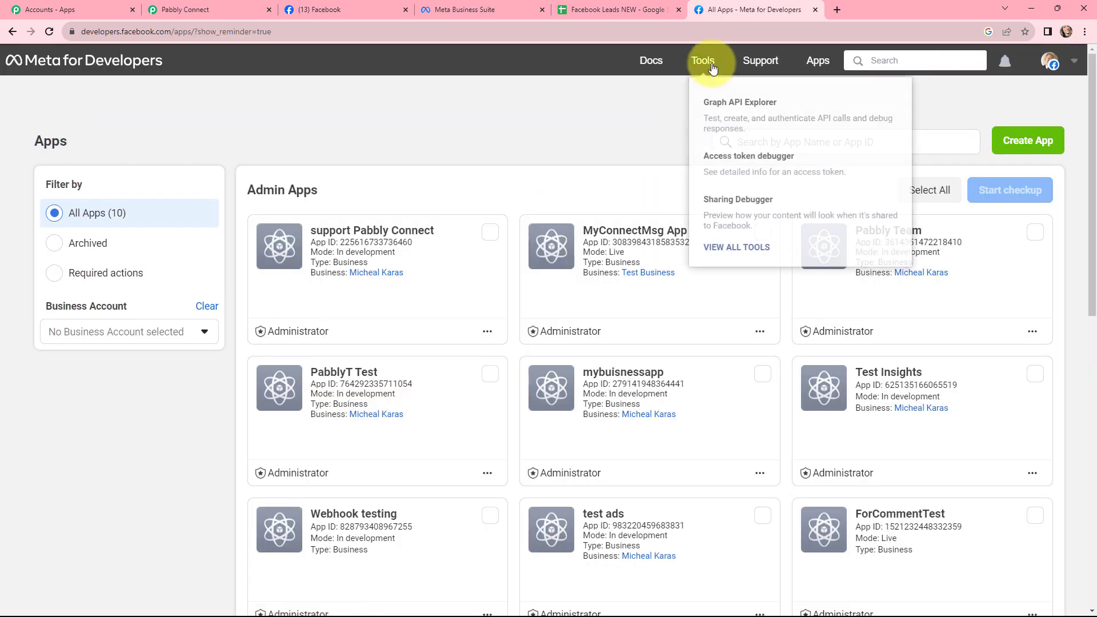
left_click(713, 67)
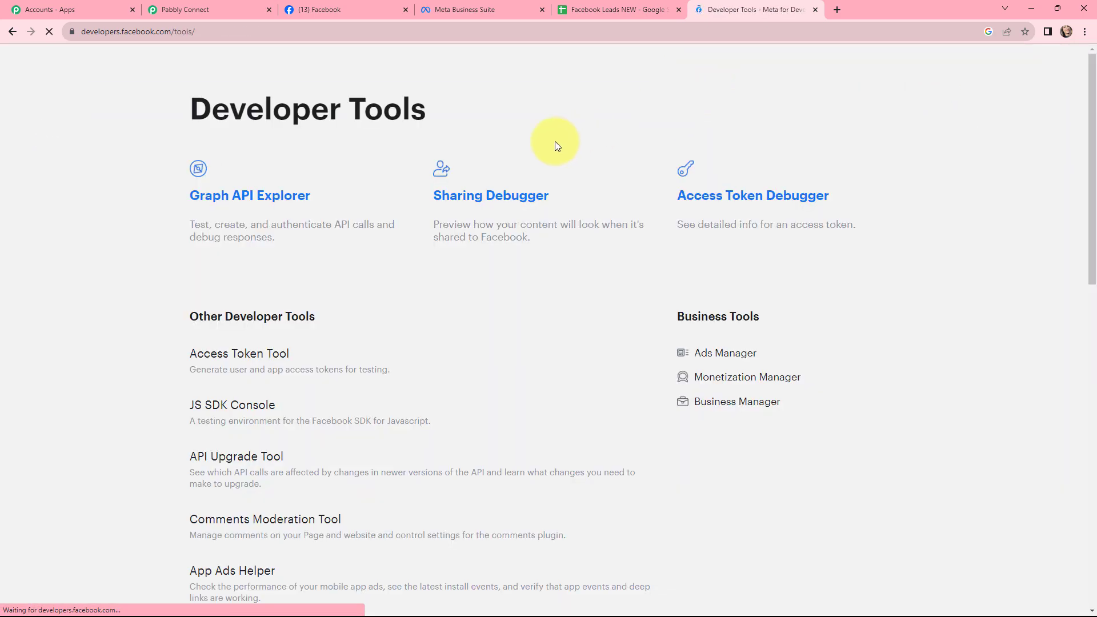
scroll(554, 146, "down", 4)
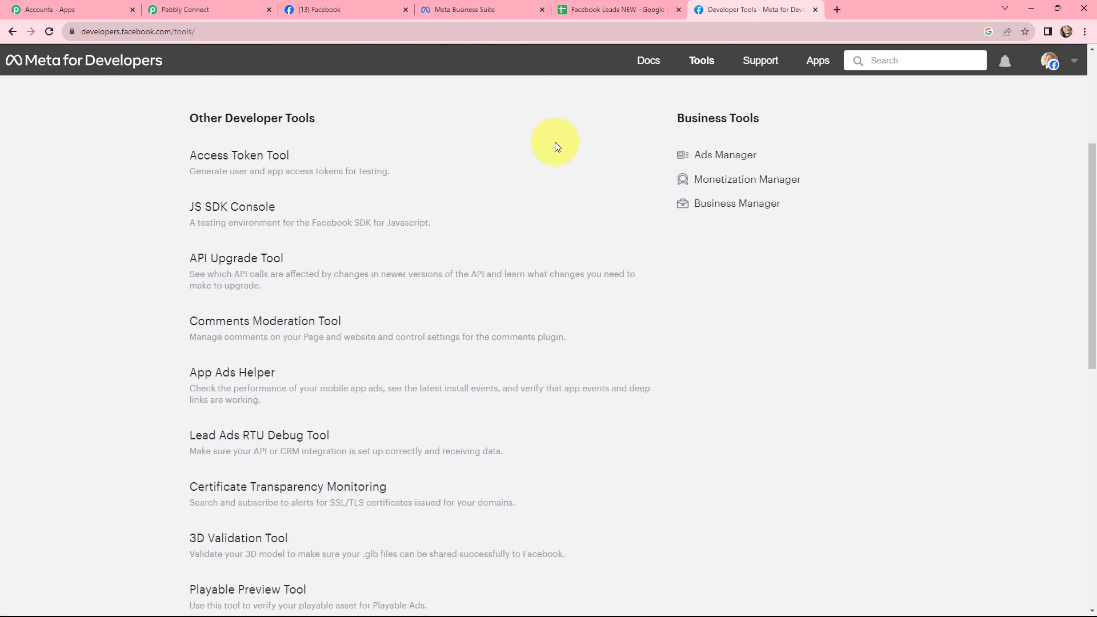
left_click(255, 439)
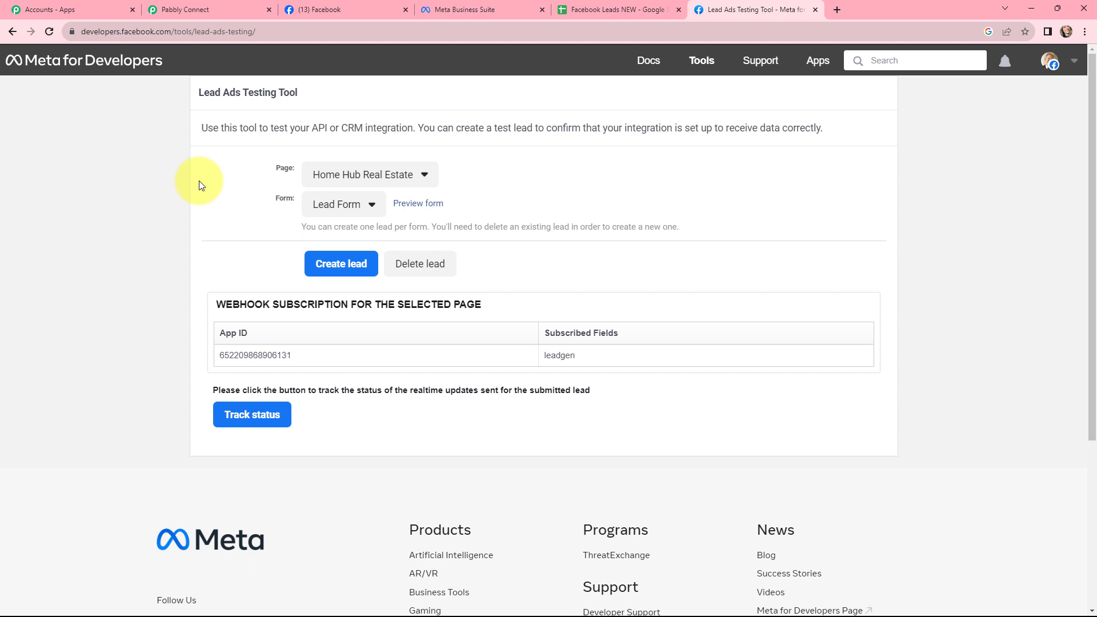
Set the Lead Ads Testing Tool to the More Than Bakery page with New Leads Form.
left_click(343, 176)
scroll(443, 281, "down", 5)
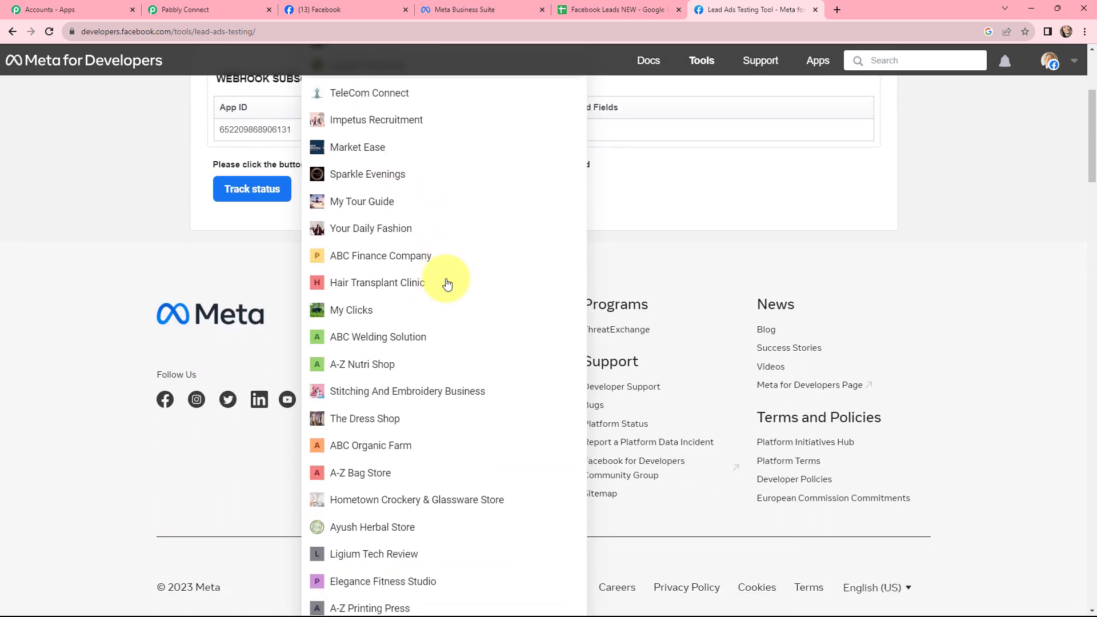
scroll(448, 284, "down", 3)
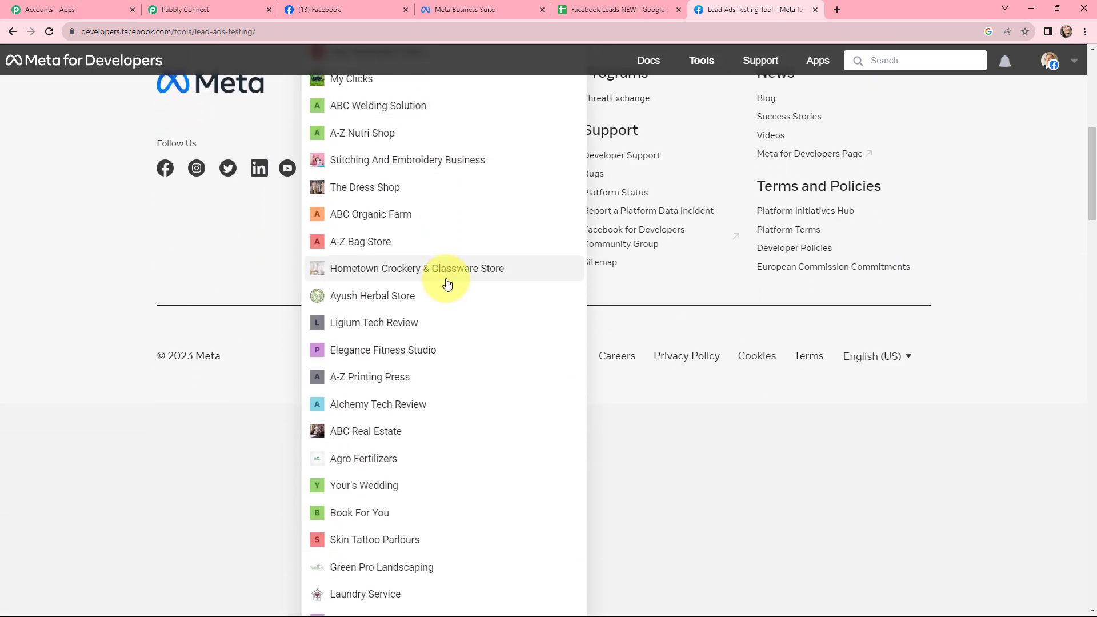
scroll(448, 284, "down", 5)
scroll(448, 284, "down", 4)
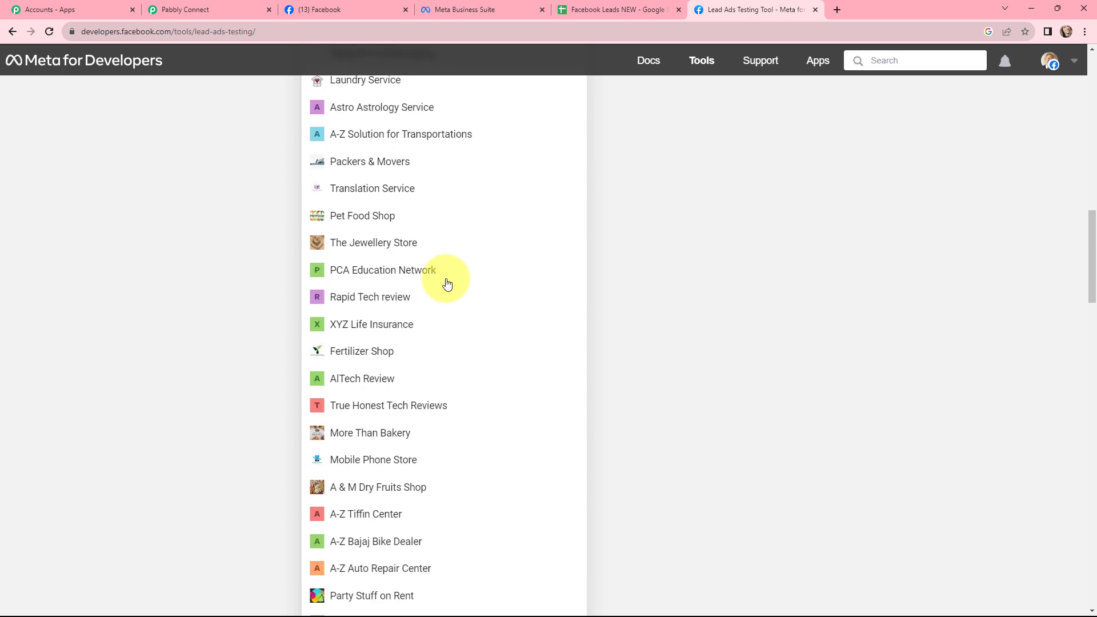
left_click(403, 430)
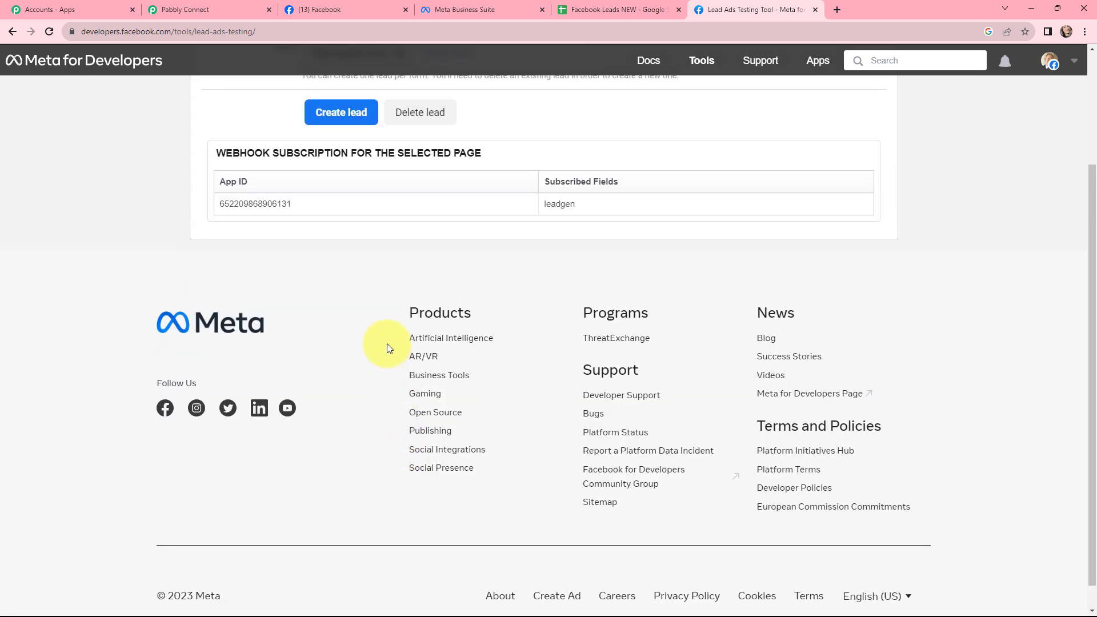
scroll(387, 344, "up", 3)
left_click(383, 207)
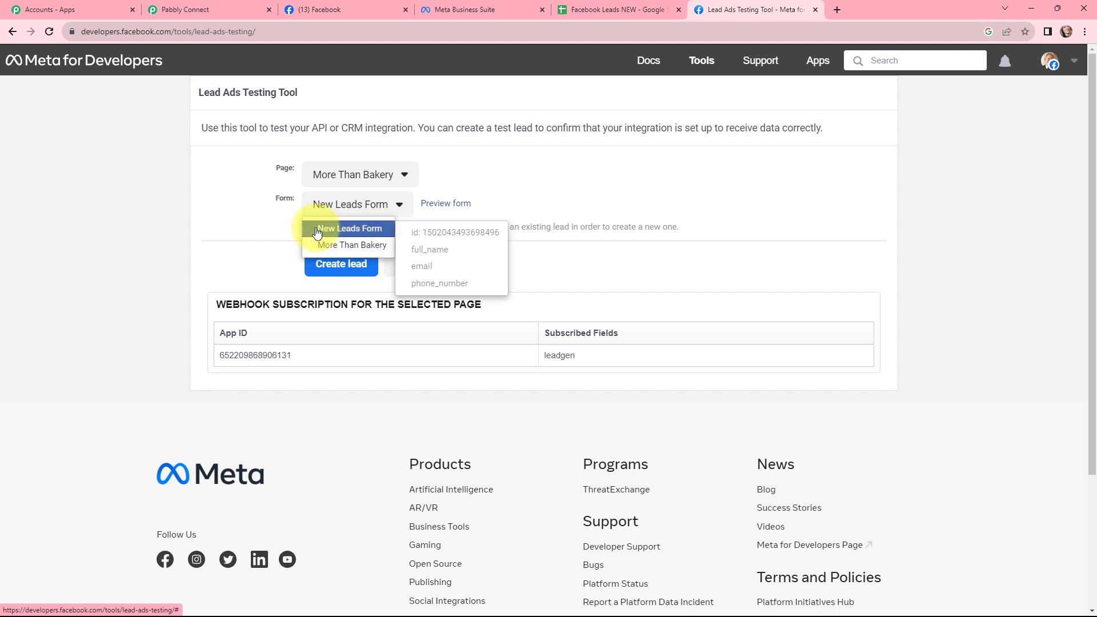
Open the form preview, check the full name, email and phone number fields, submit the prefilled test lead and close the form.
left_click(439, 205)
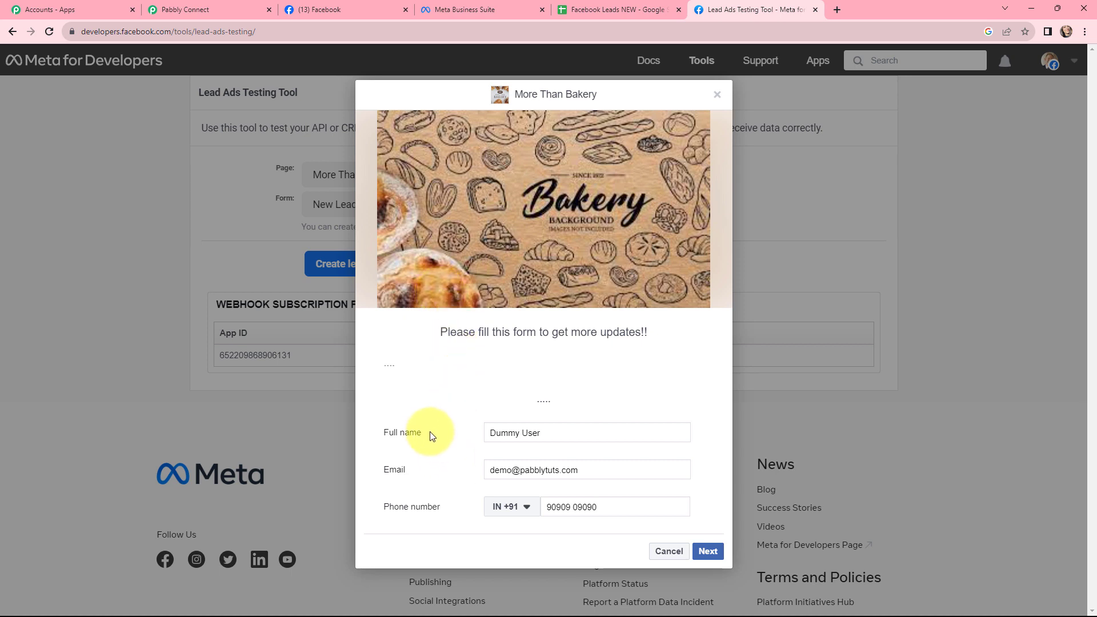
left_click_drag(429, 433, 358, 434)
left_click_drag(420, 470, 372, 475)
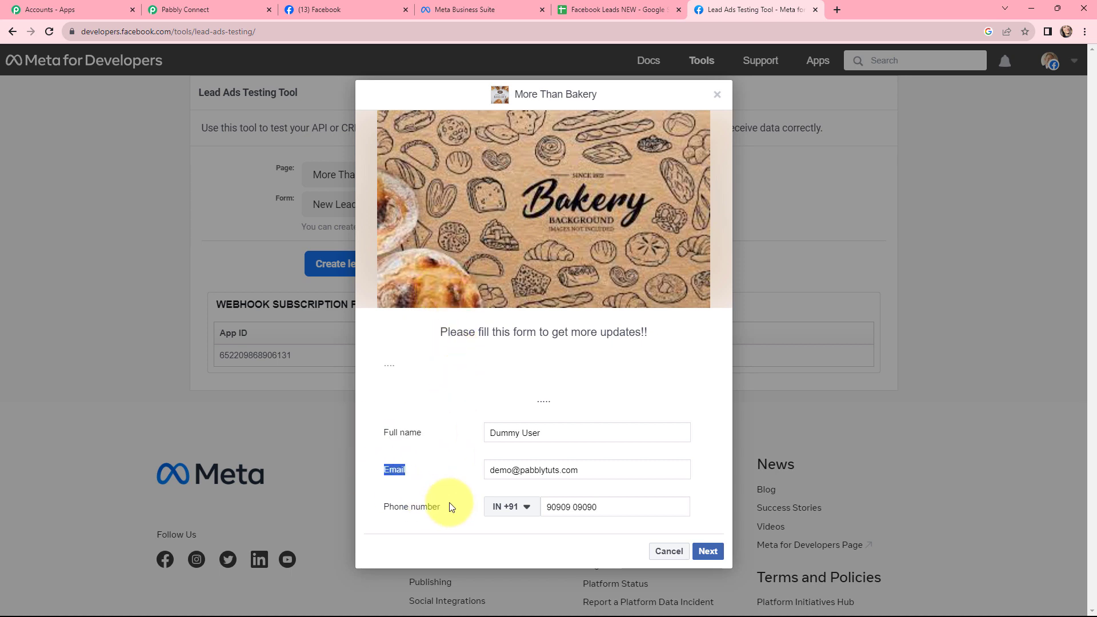
left_click_drag(448, 507, 358, 512)
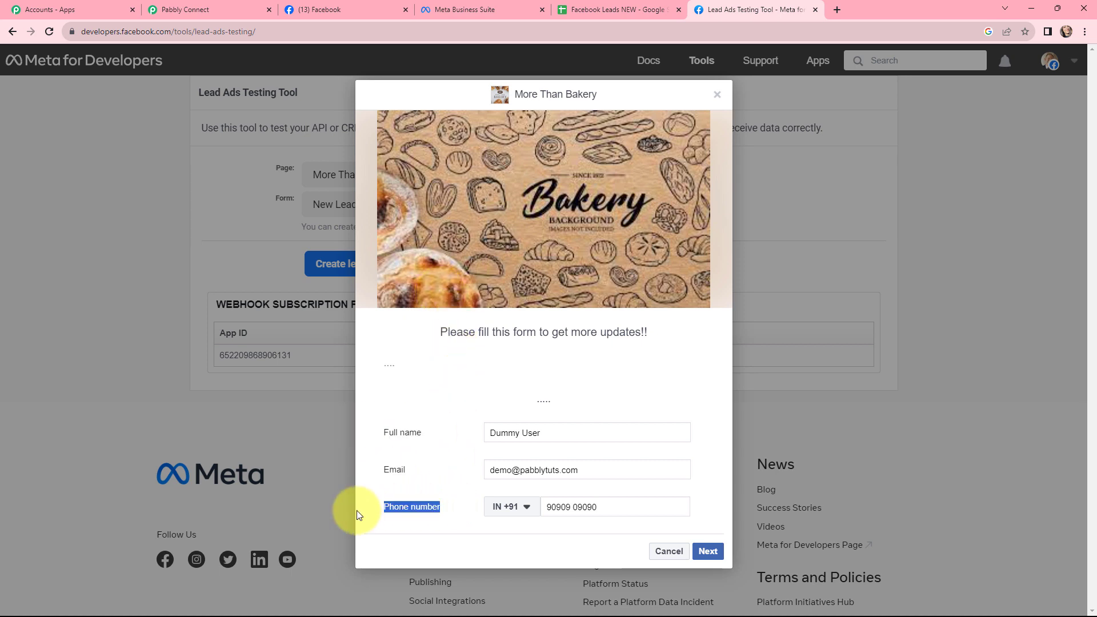
left_click(707, 552)
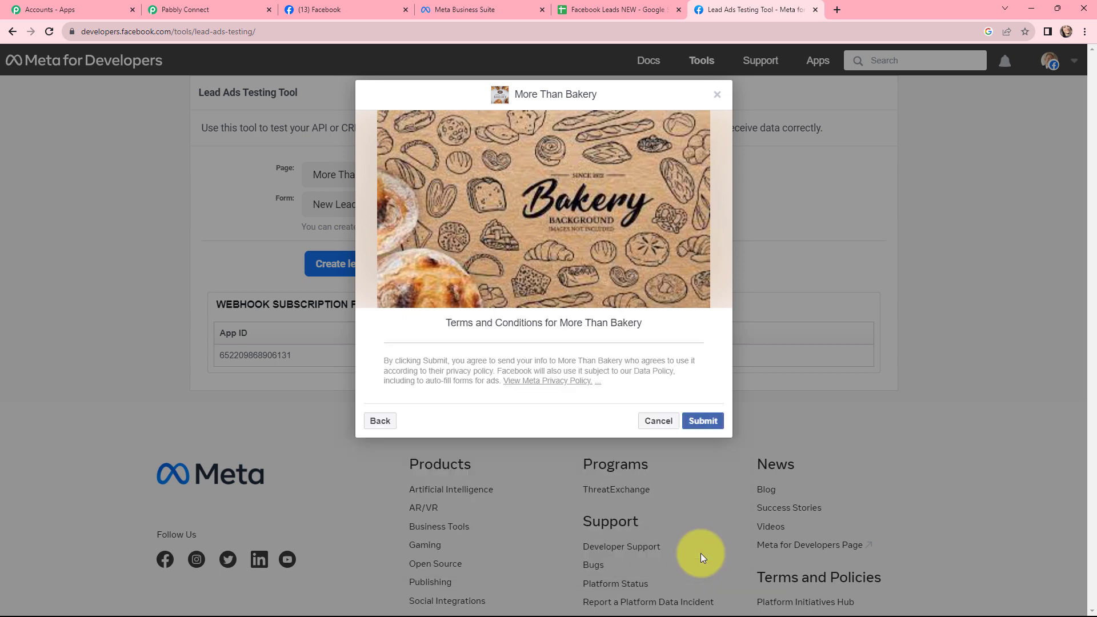
left_click(704, 421)
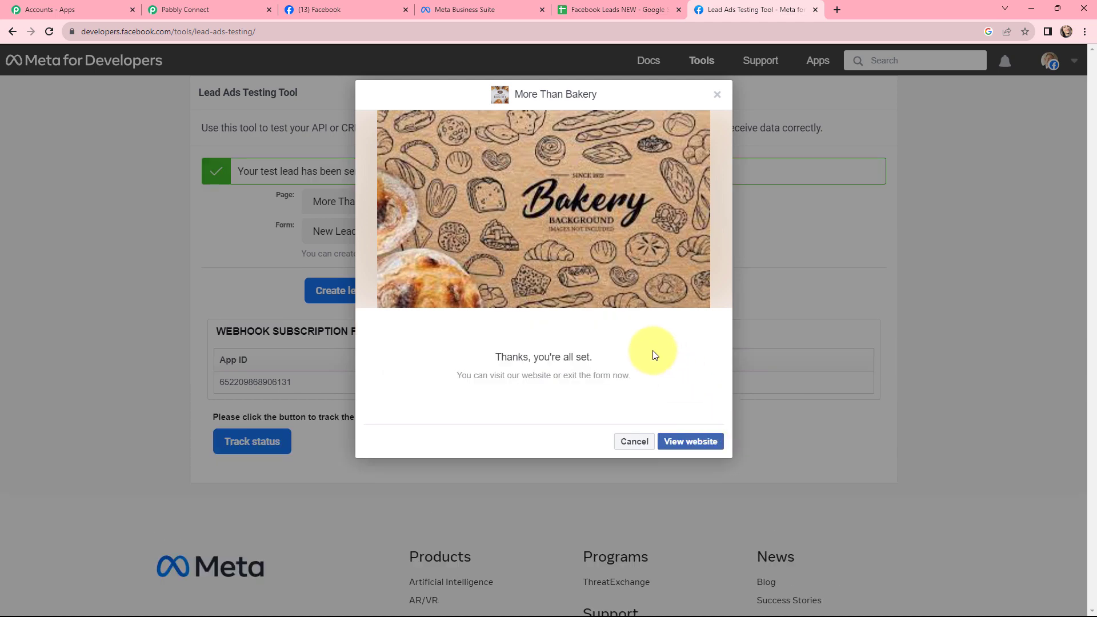
left_click(717, 94)
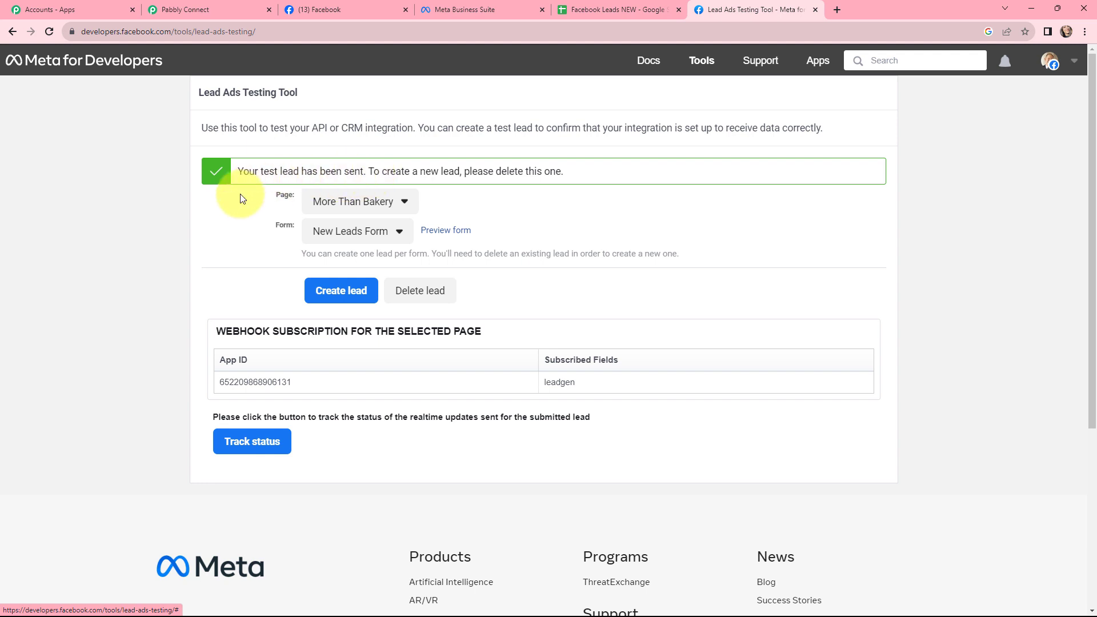
Review the test lead's captured response in the Pabbly Connect workflow and collapse the Facebook Lead Ads trigger.
left_click(205, 10)
scroll(577, 228, "down", 3)
scroll(577, 224, "down", 1)
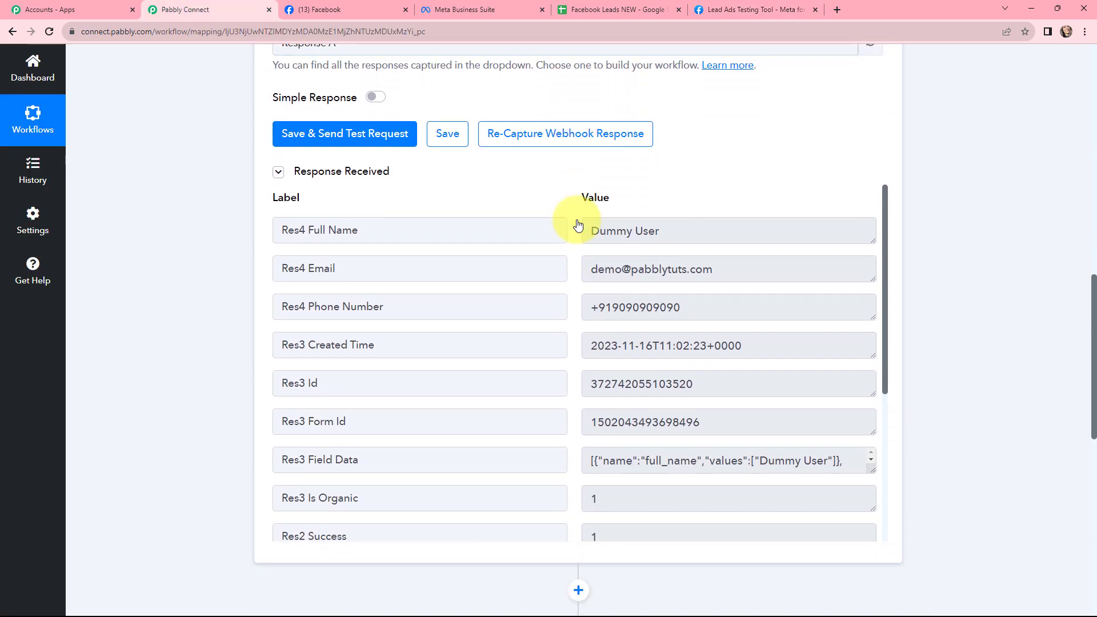
left_click_drag(718, 231, 482, 224)
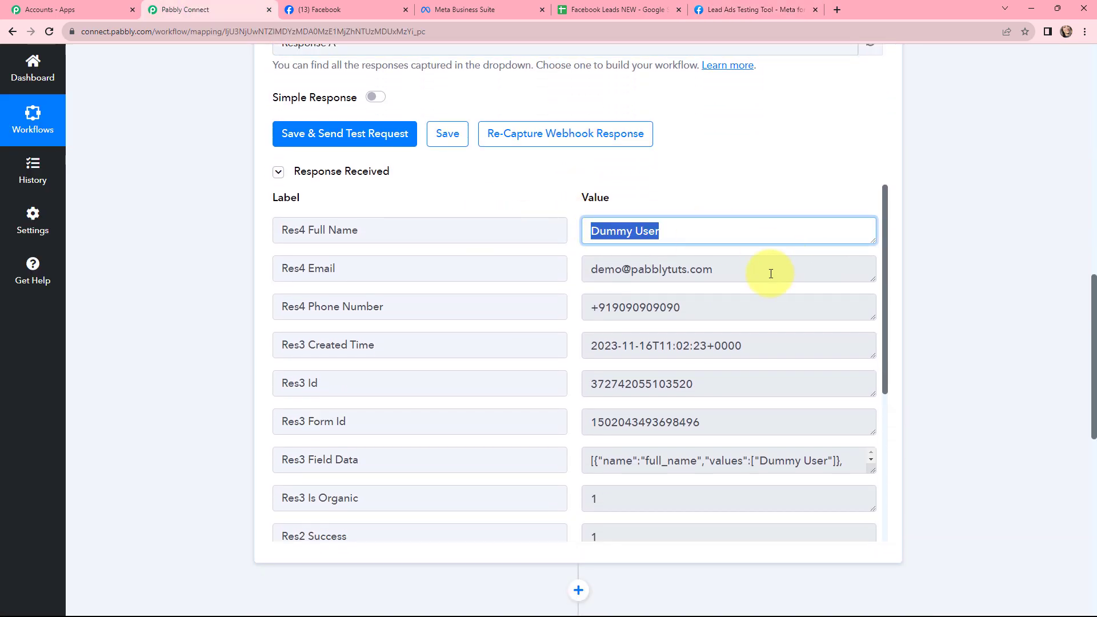
left_click_drag(767, 269, 466, 363)
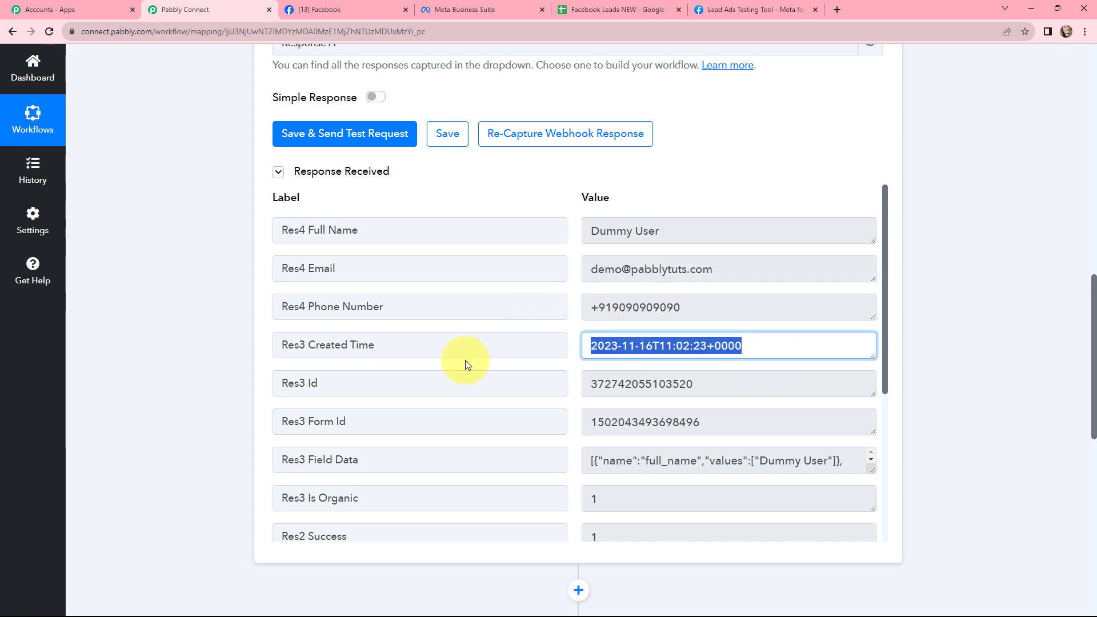
left_click_drag(887, 328, 873, 312)
left_click(938, 353)
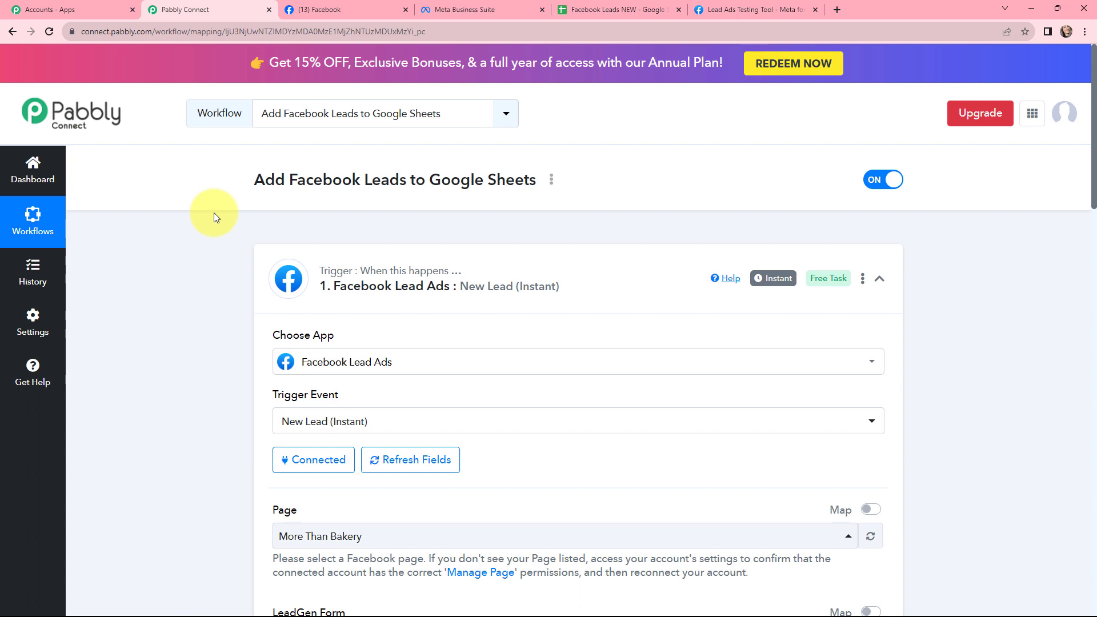
mouse_move(767, 279)
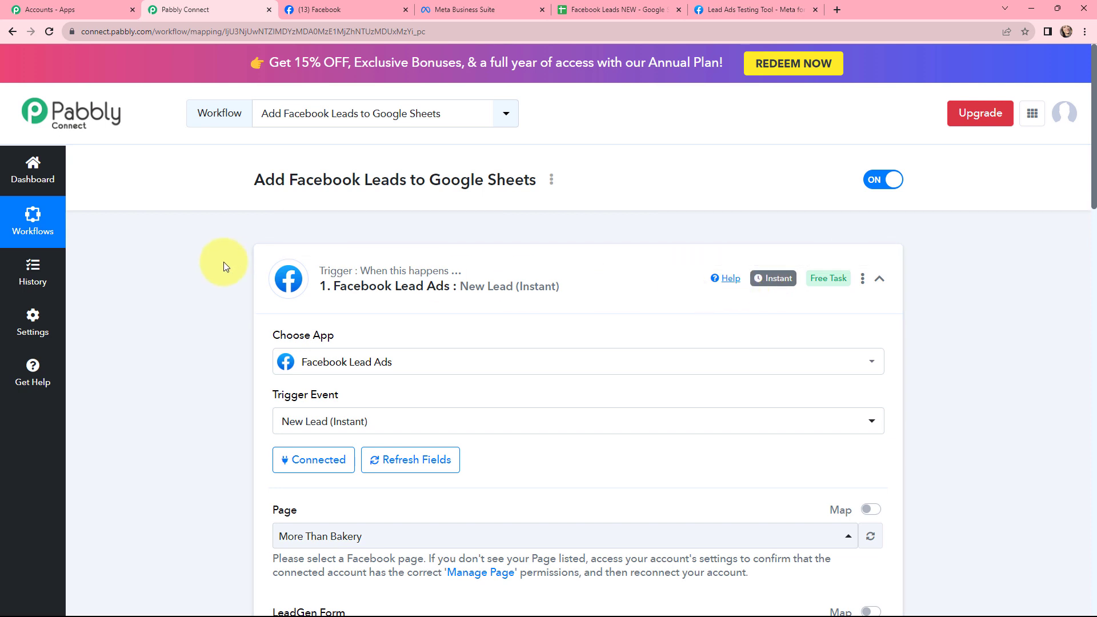
left_click(263, 254)
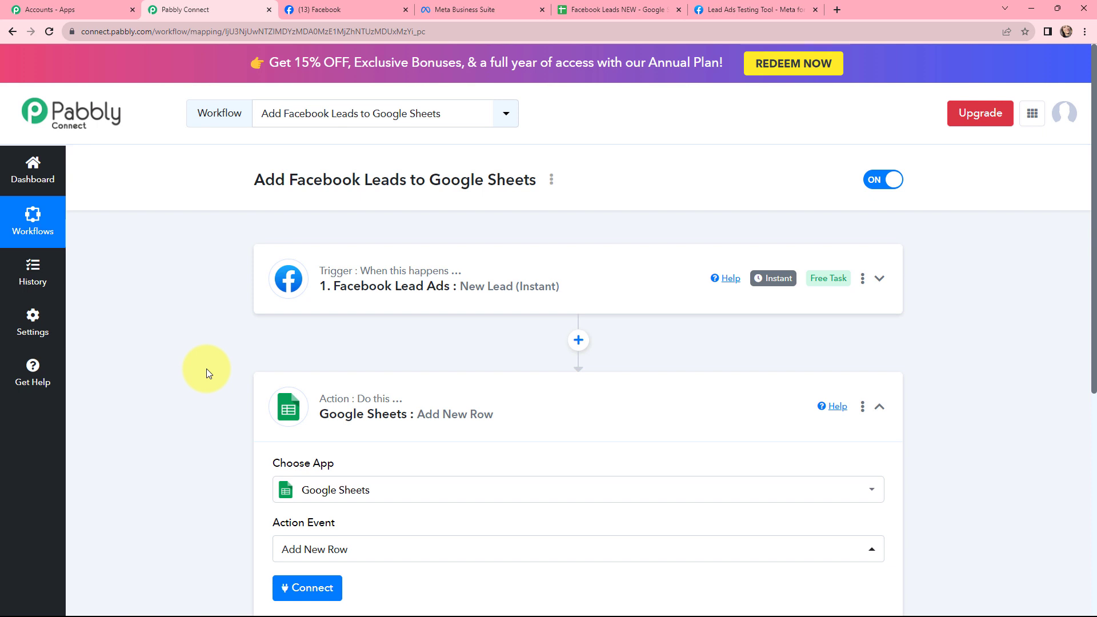
Add a new Google Sheets connection for the Add New Row action and authorize Pabbly Connect's access to the Google account.
scroll(258, 343, "down", 2)
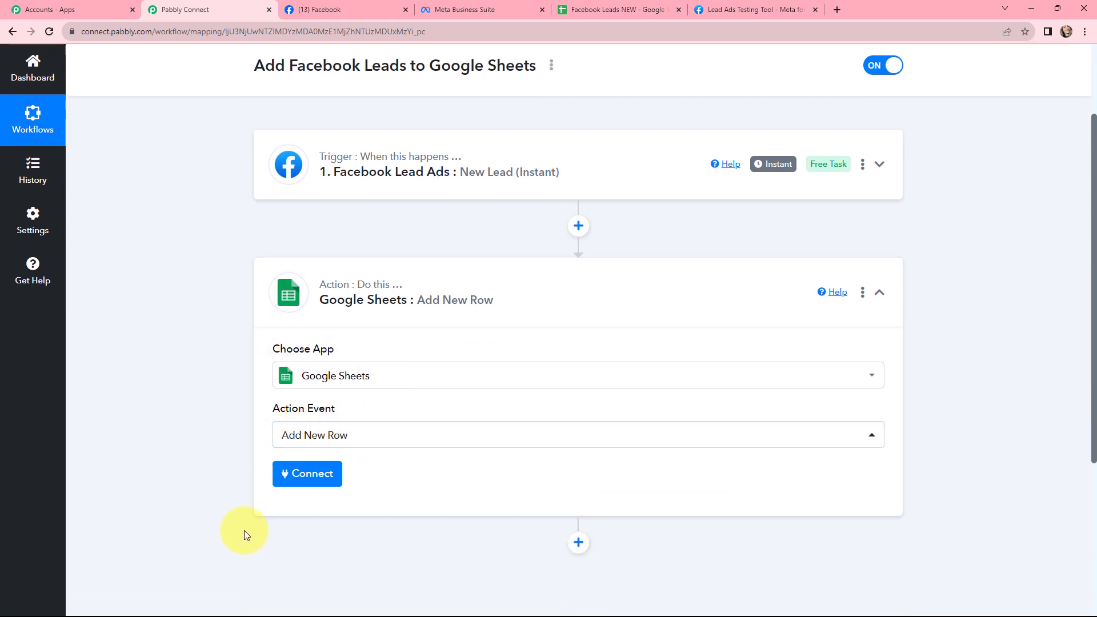
left_click(307, 469)
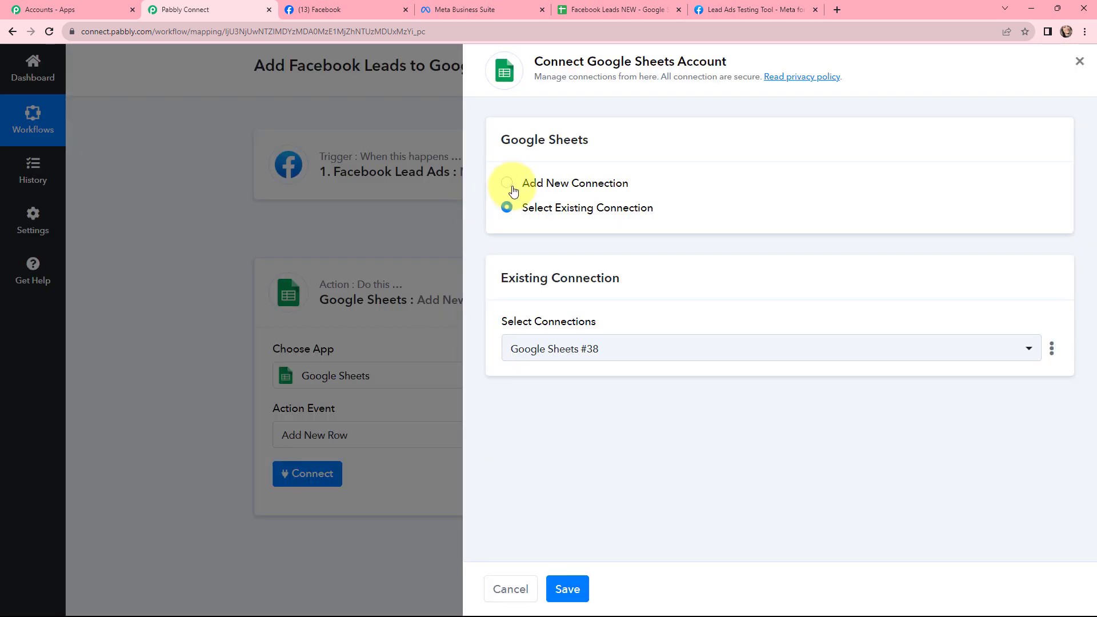
left_click(507, 183)
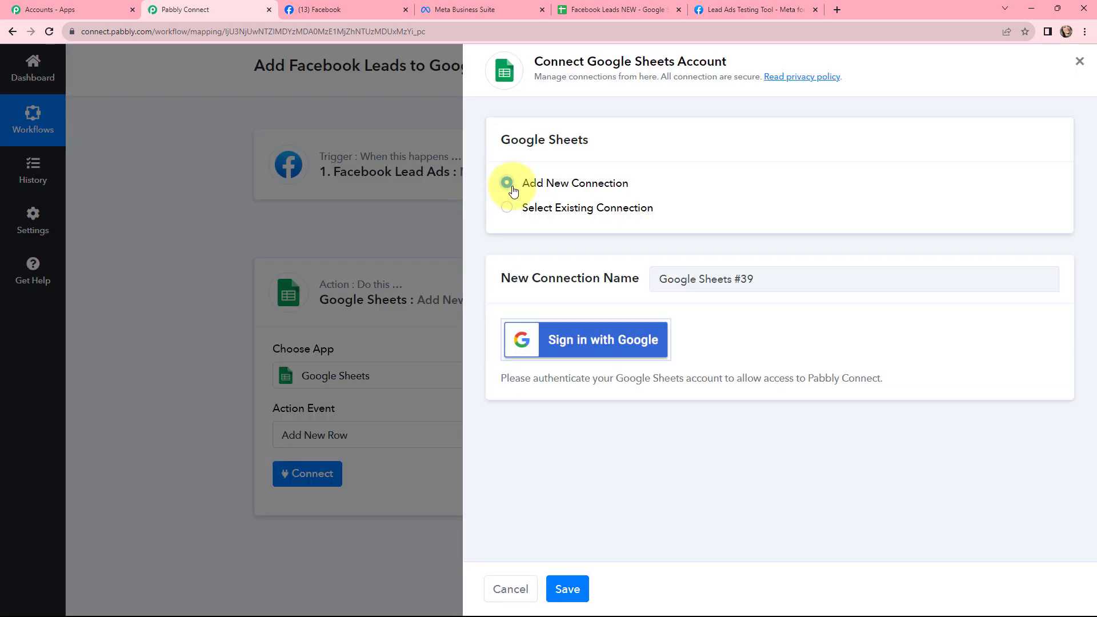
left_click(563, 342)
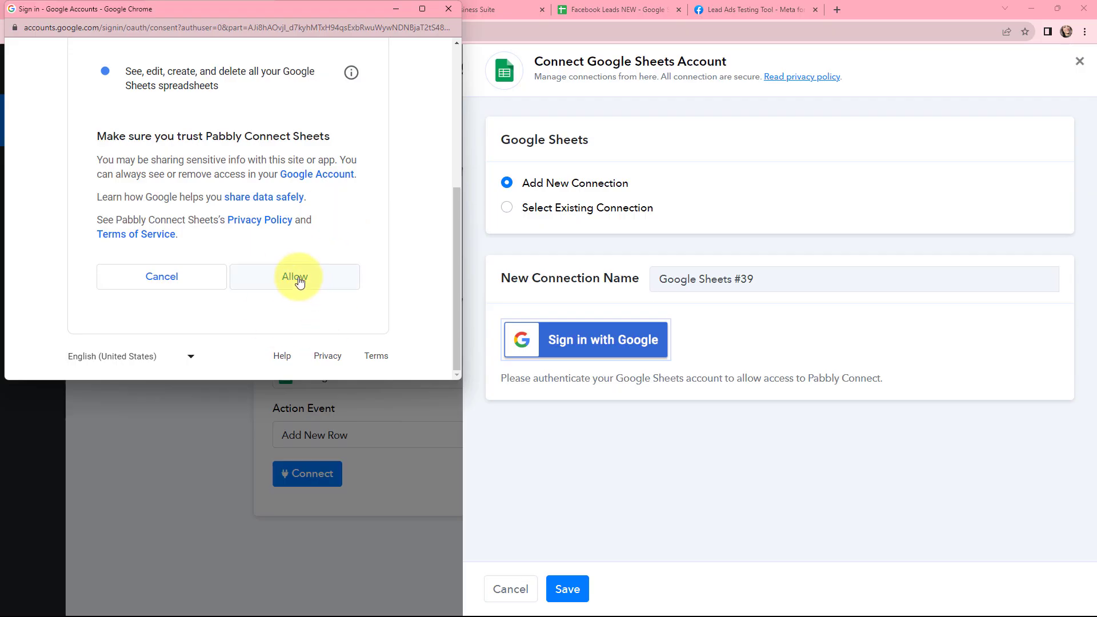
left_click(299, 280)
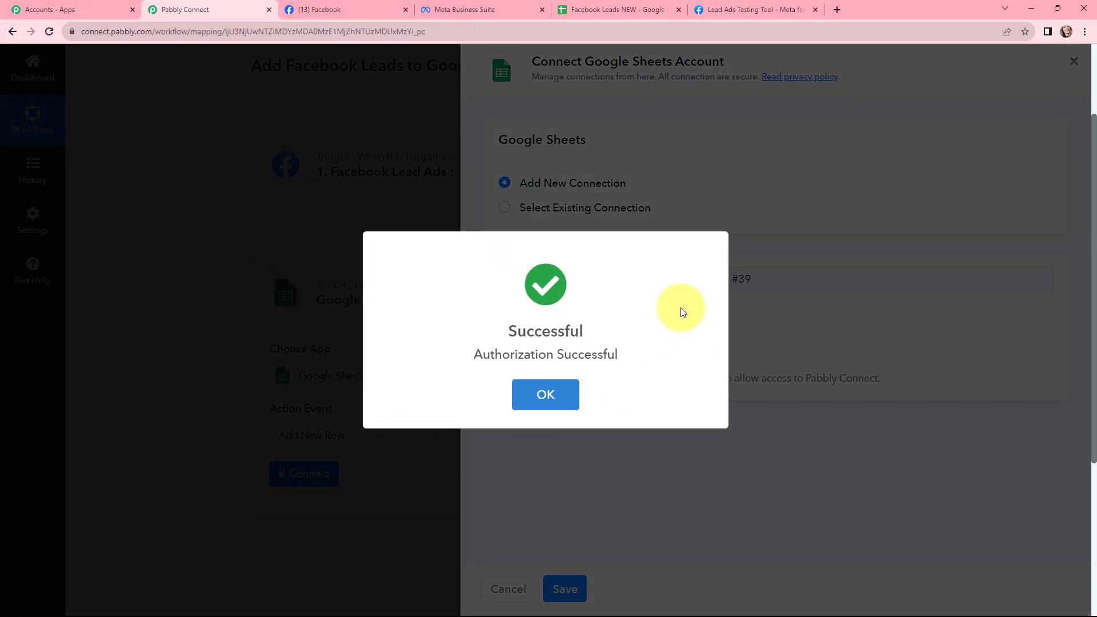
left_click(548, 395)
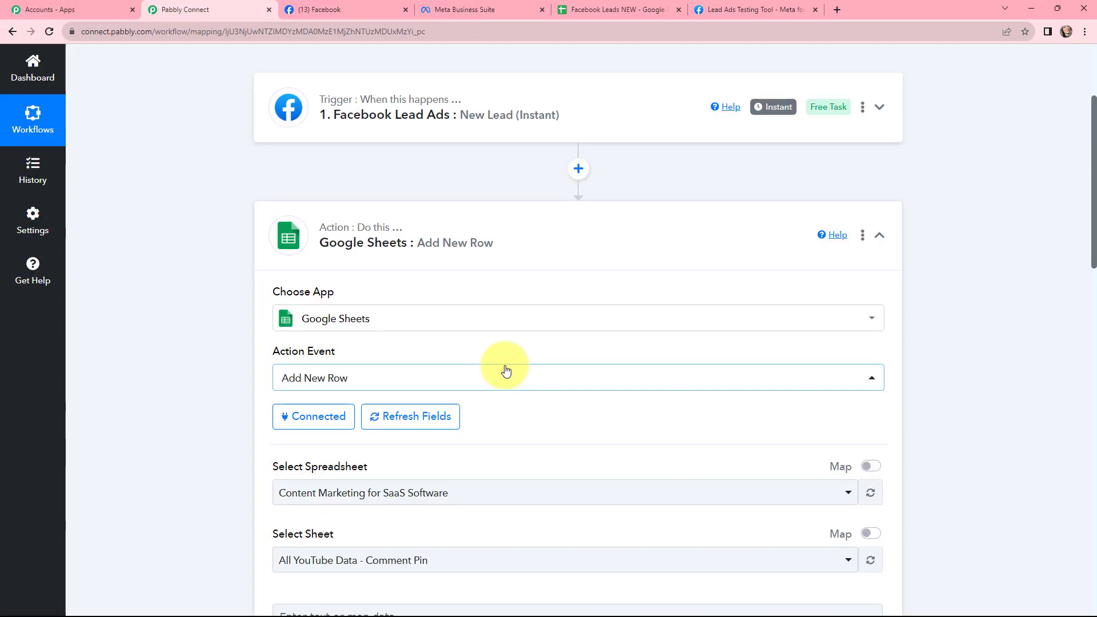
scroll(506, 371, "down", 1)
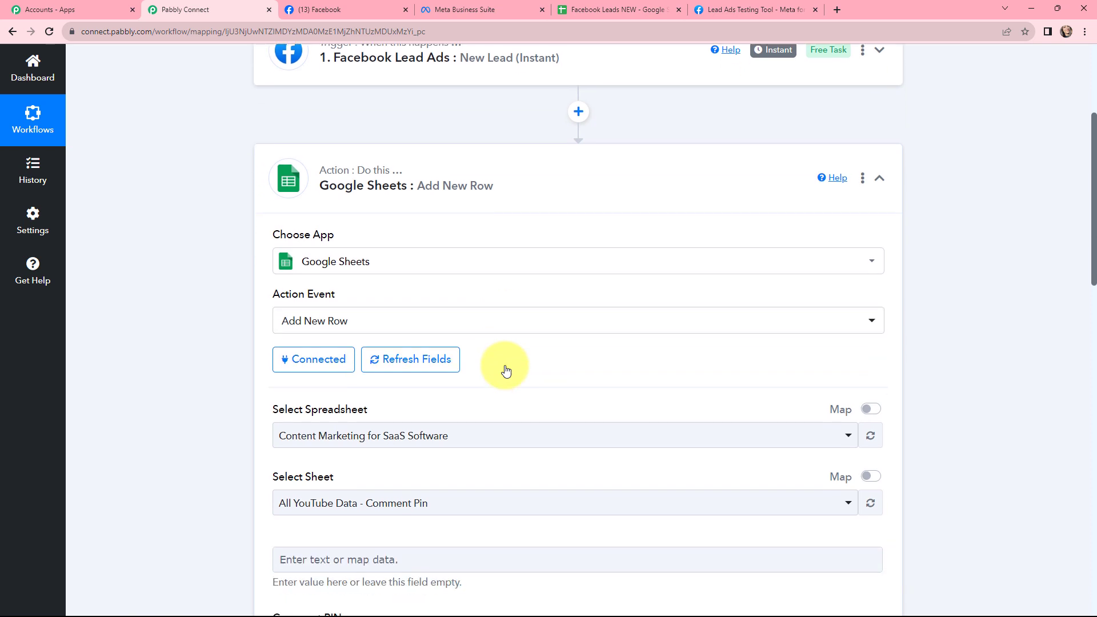
Switch to the Facebook Leads NEW spreadsheet in Google Sheets and examine its Lead Email, Lead Name and Phone No. column headers.
scroll(506, 371, "down", 1)
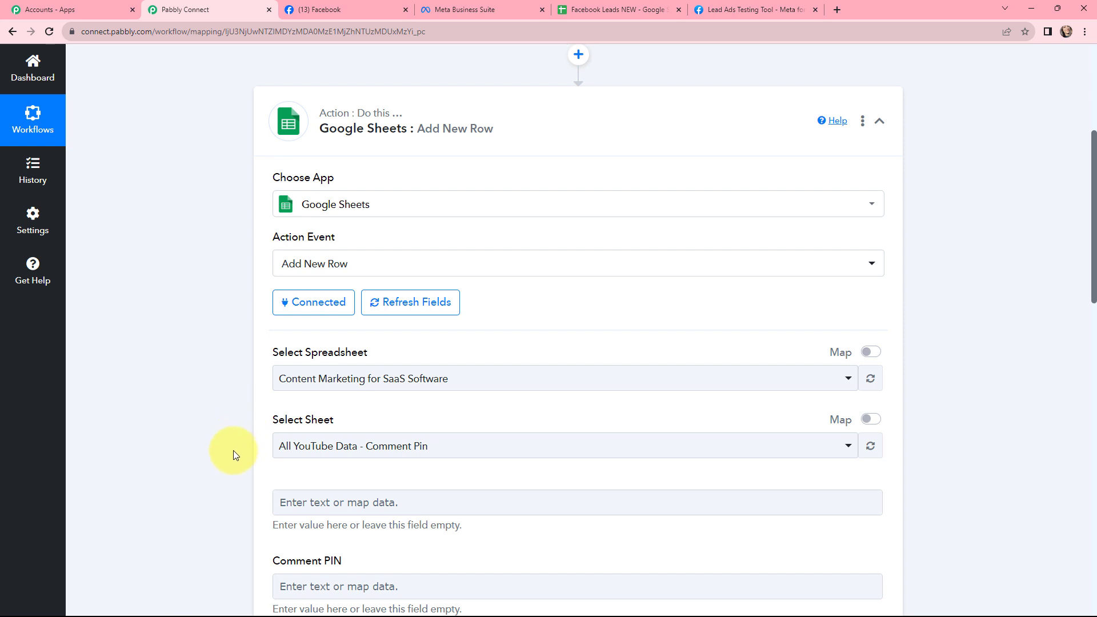
left_click(595, 9)
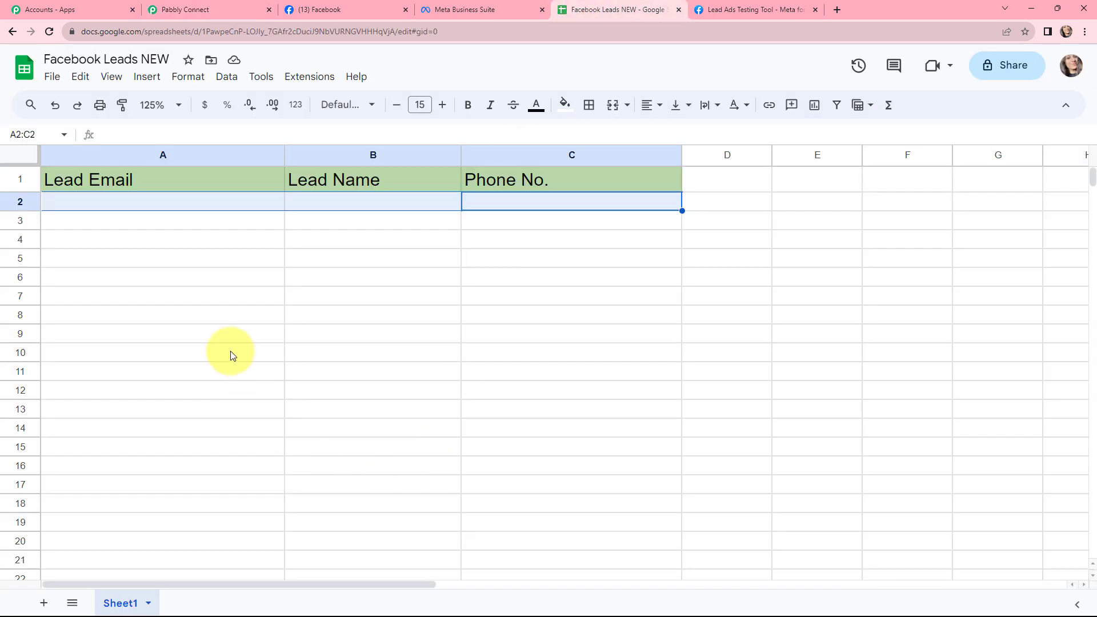
left_click(186, 222)
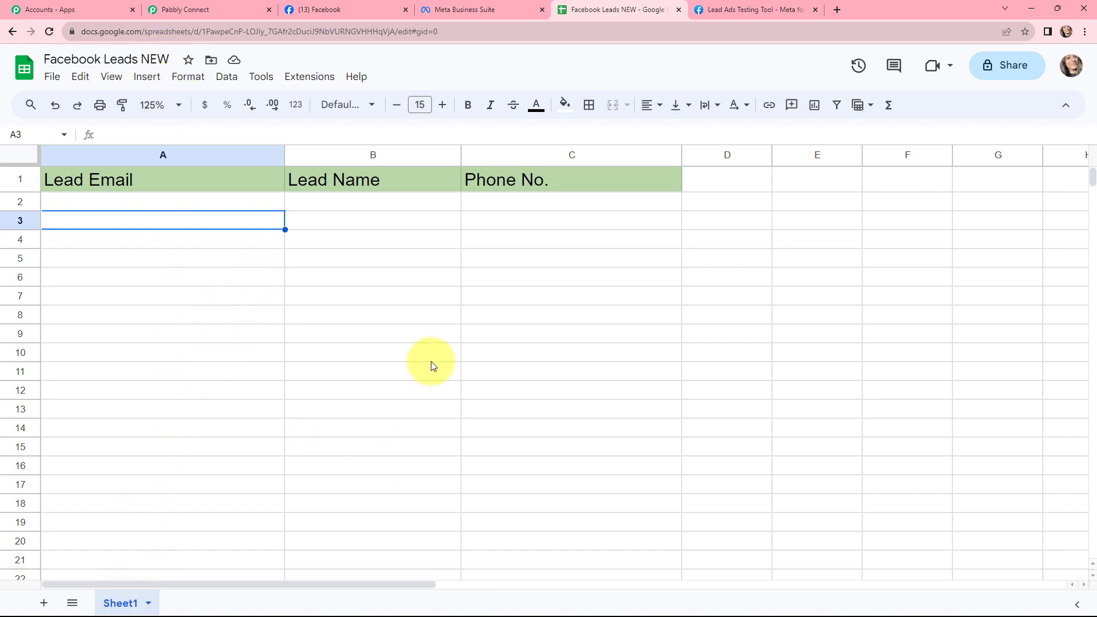
left_click(104, 180)
left_click(301, 180)
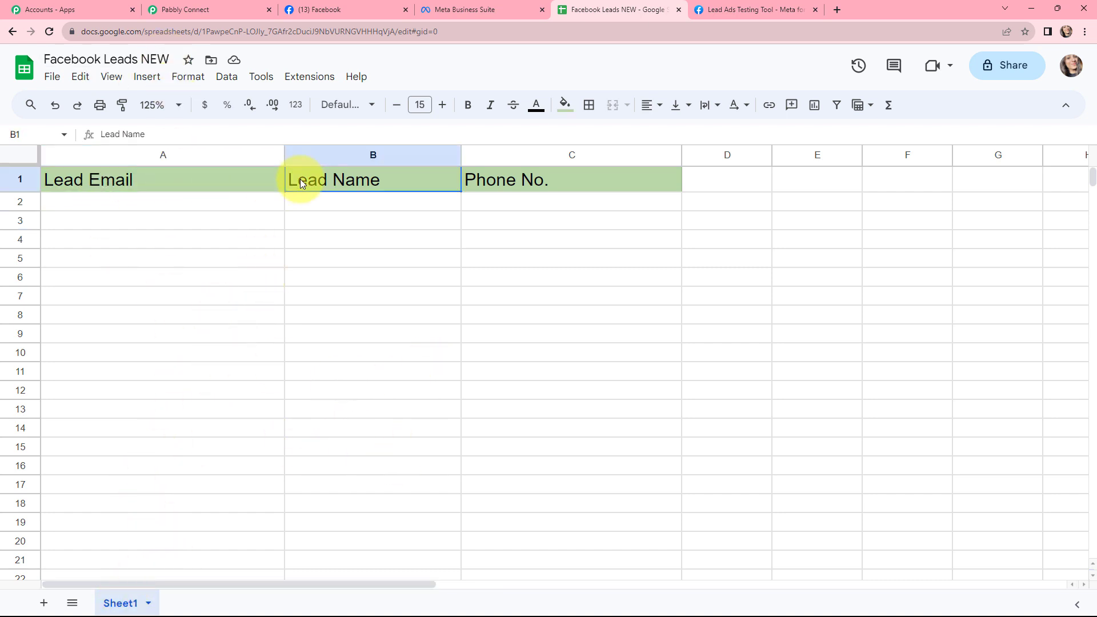
left_click(512, 182)
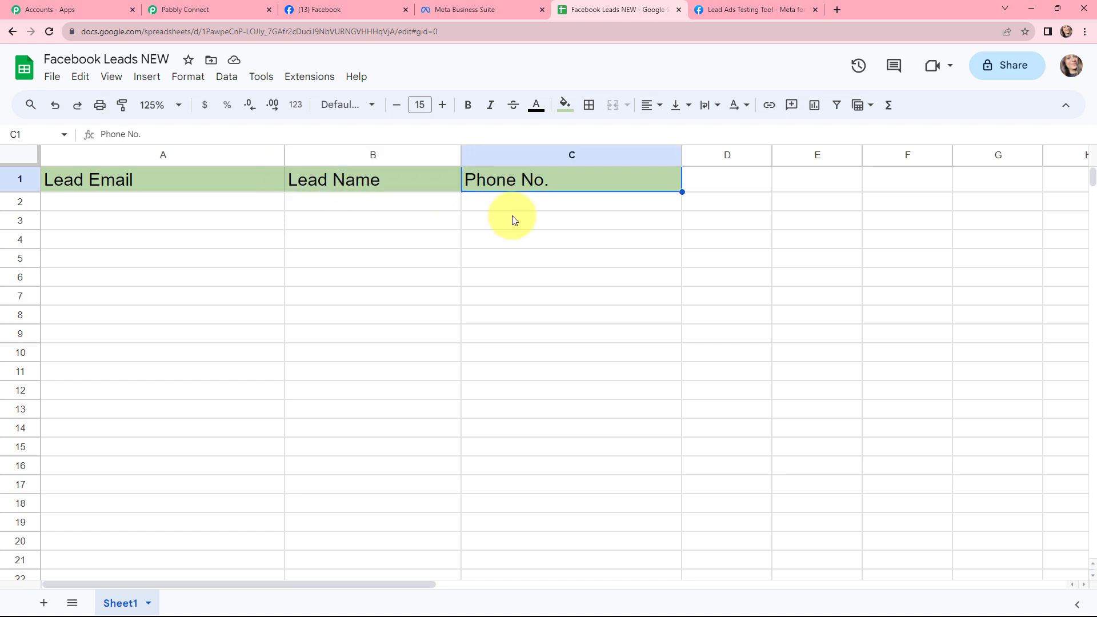
left_click(489, 357)
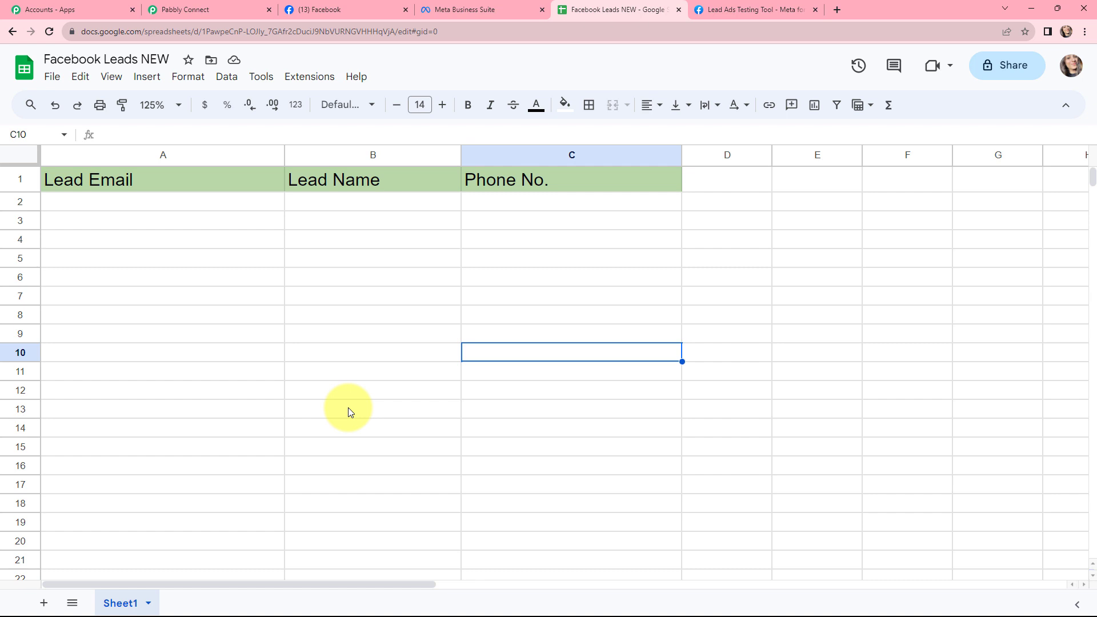
Return to the Pabbly Connect workflow and choose Facebook Leads NEW as the spreadsheet for the Add New Row action.
left_click(221, 8)
left_click(446, 379)
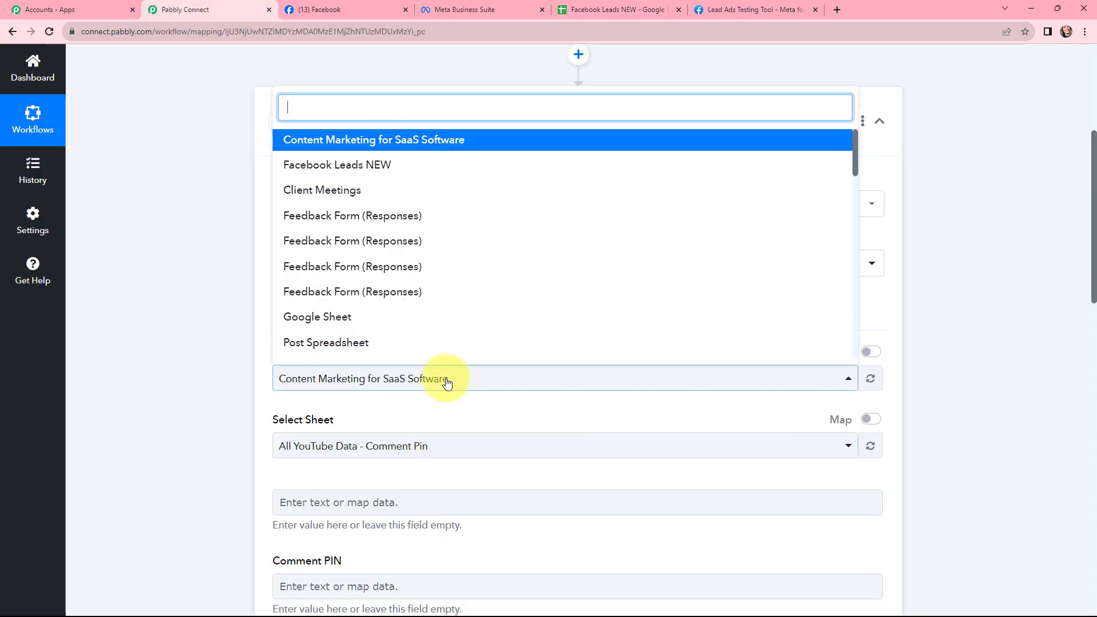
left_click(373, 167)
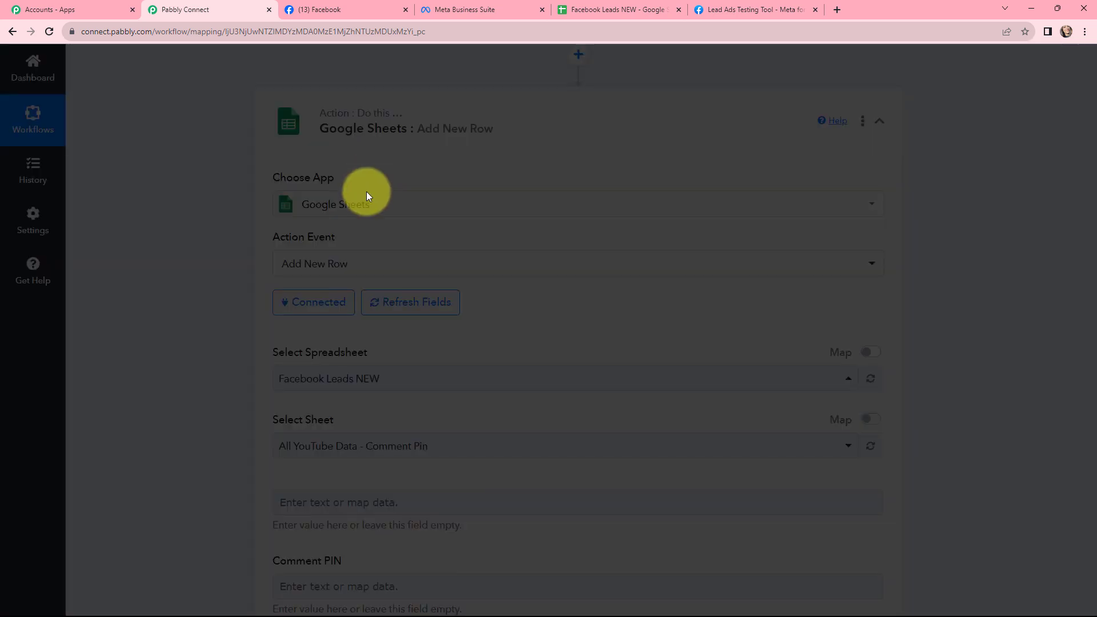
scroll(235, 338, "down", 2)
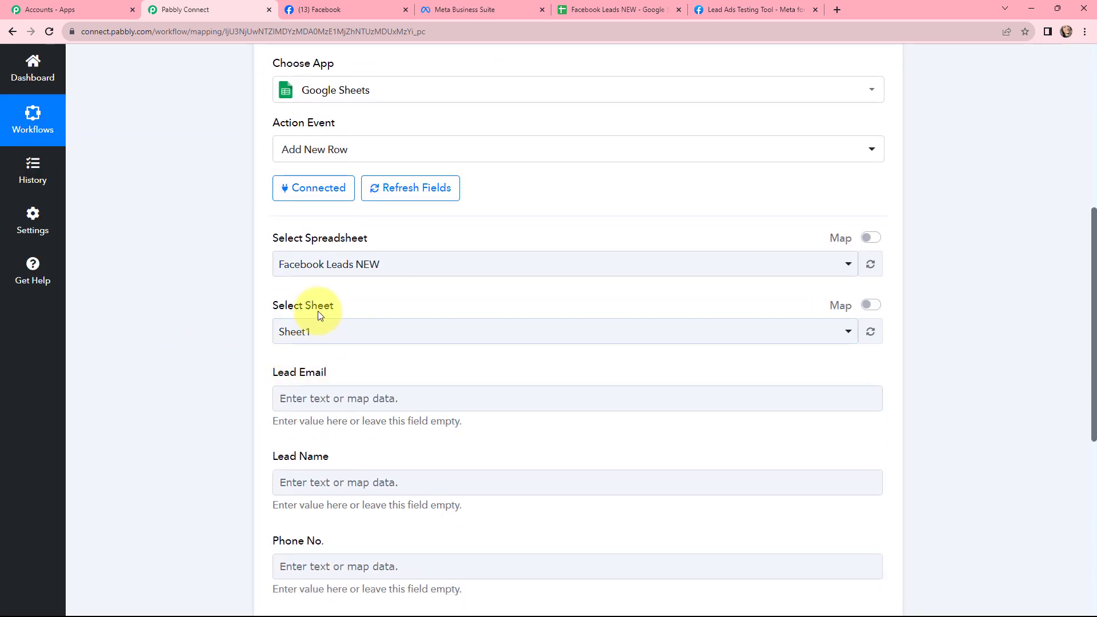
Map the Lead Email field to the Res4 Email value from the Facebook Lead Ads trigger.
scroll(245, 341, "down", 2)
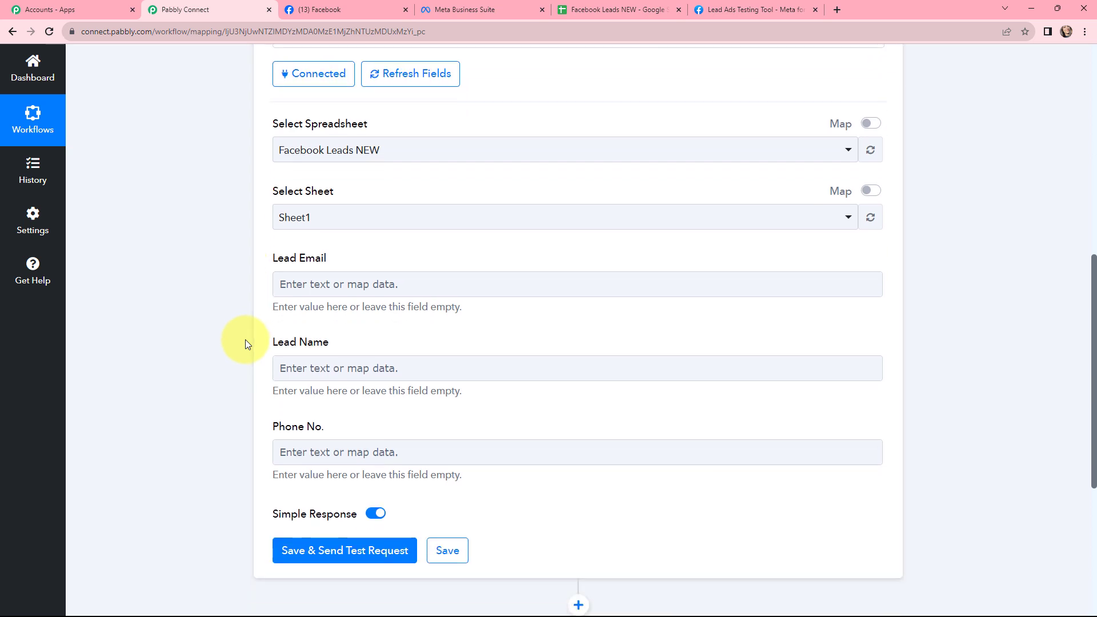
left_click(319, 279)
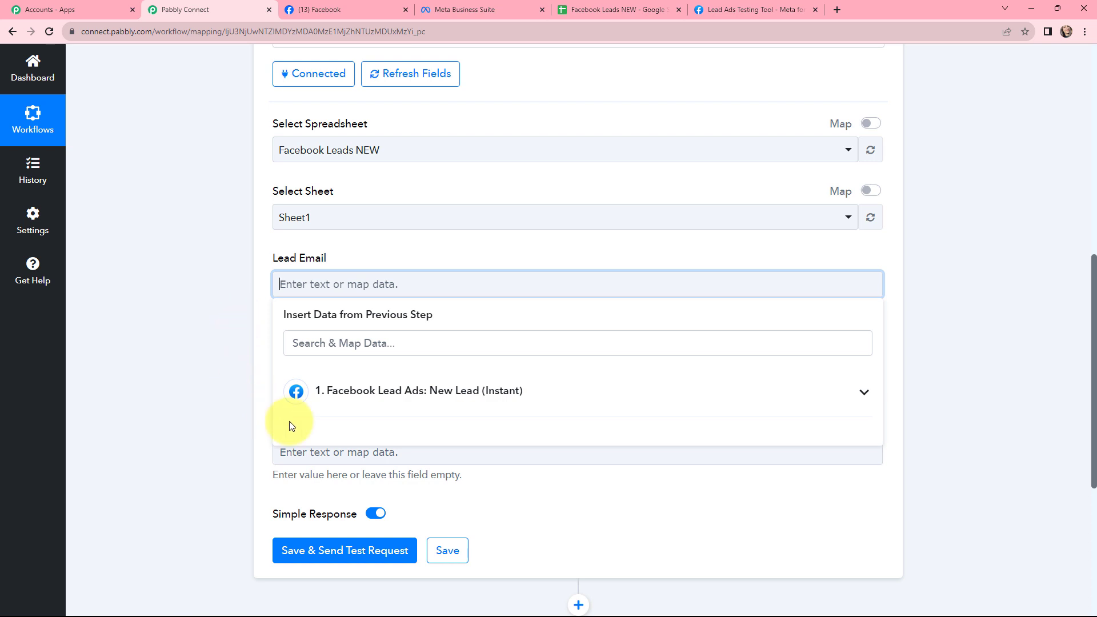
left_click(468, 395)
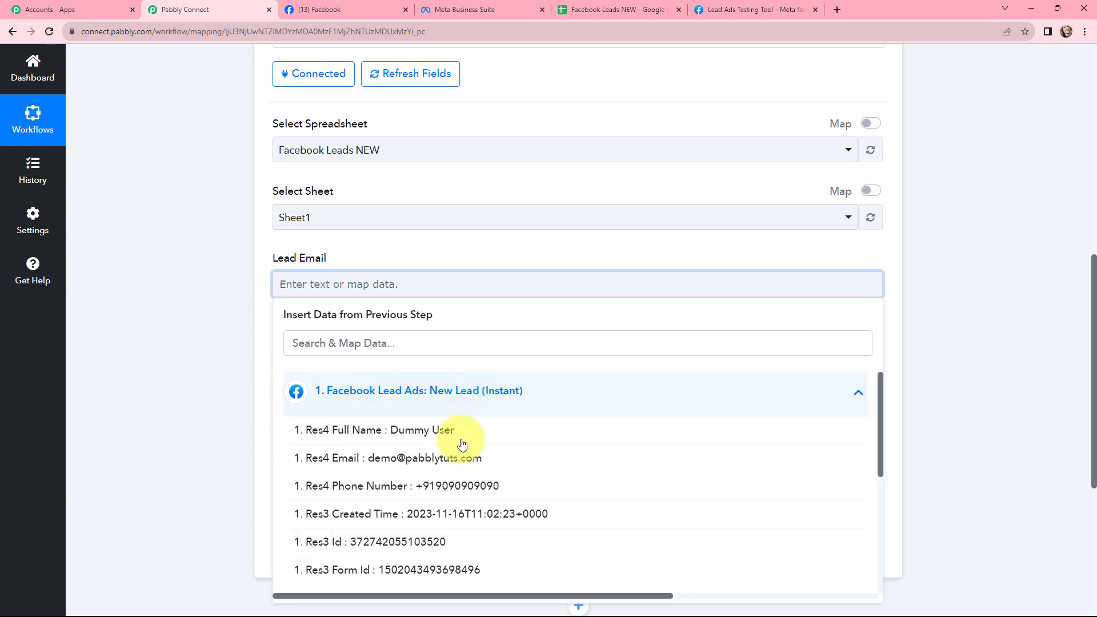
left_click(441, 389)
left_click(269, 312)
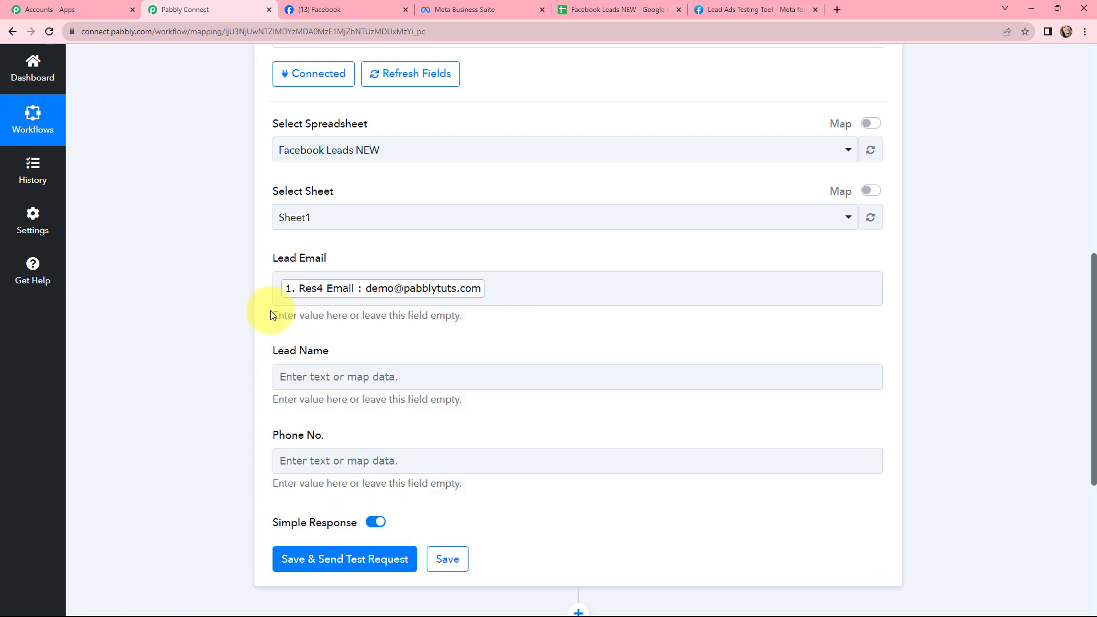
Map Lead Name to the trigger's Res4 Full Name value and Phone No. to its Res4 Phone Number value.
left_click(323, 376)
left_click(400, 482)
left_click(430, 521)
left_click(187, 426)
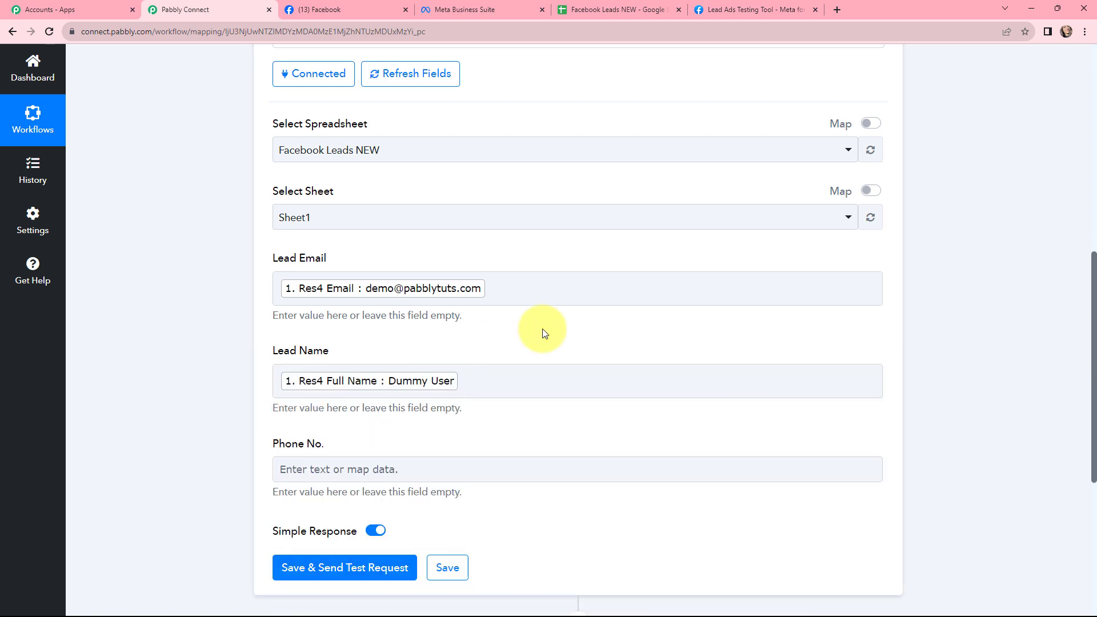
scroll(543, 328, "down", 2)
left_click(392, 355)
left_click(440, 454)
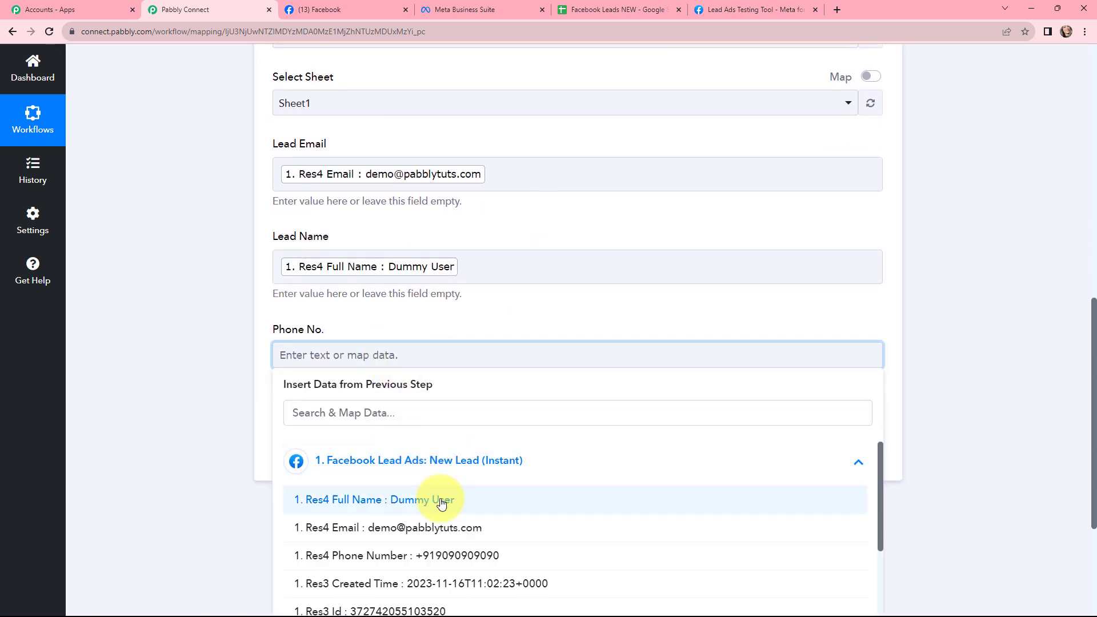
left_click(443, 556)
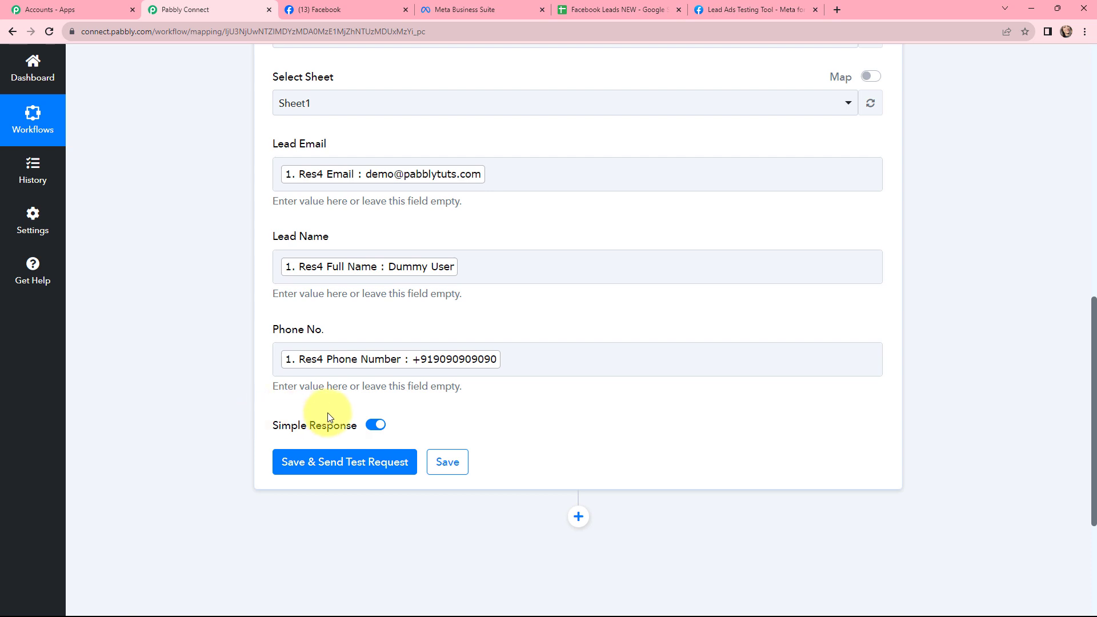
Save the Google Sheets action with a test request and check the lead's row in the Facebook Leads NEW spreadsheet.
scroll(223, 318, "down", 2)
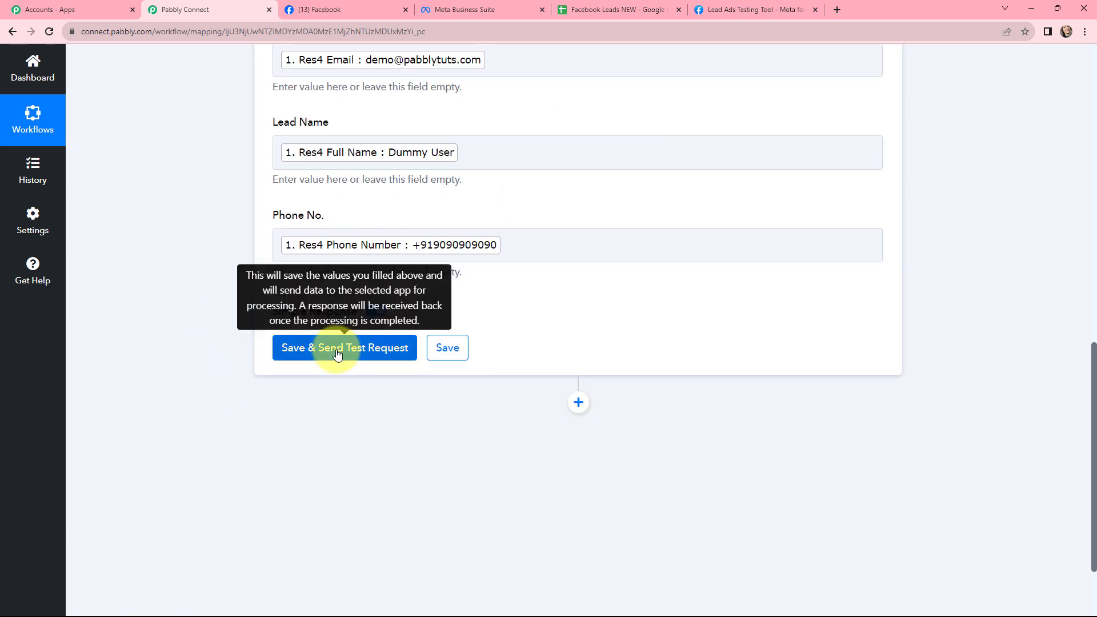
left_click(338, 355)
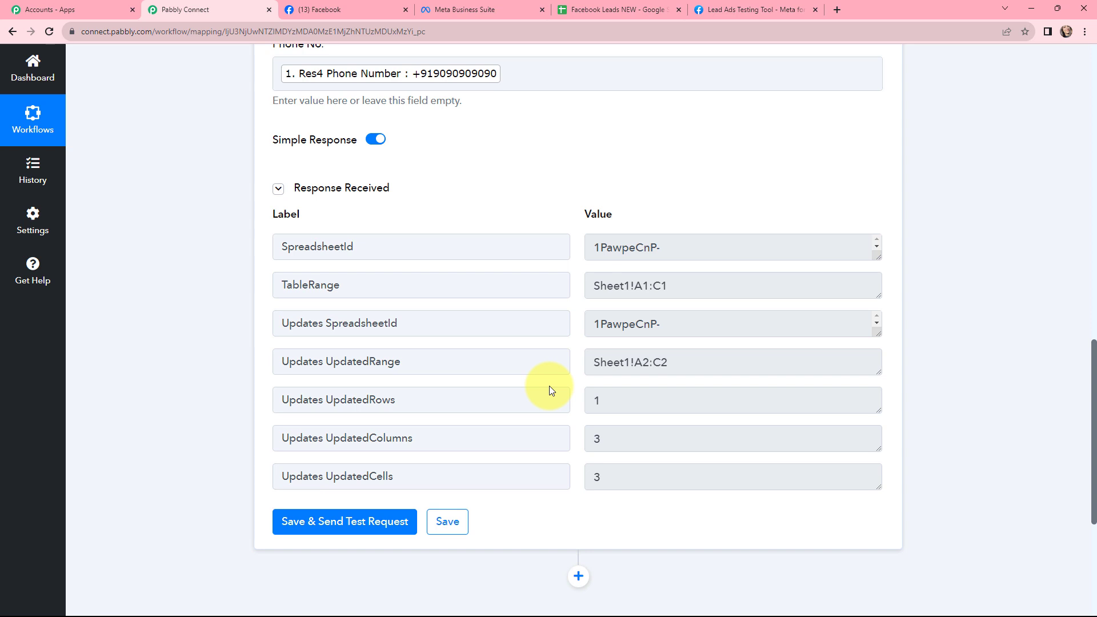
key("ctrl+5")
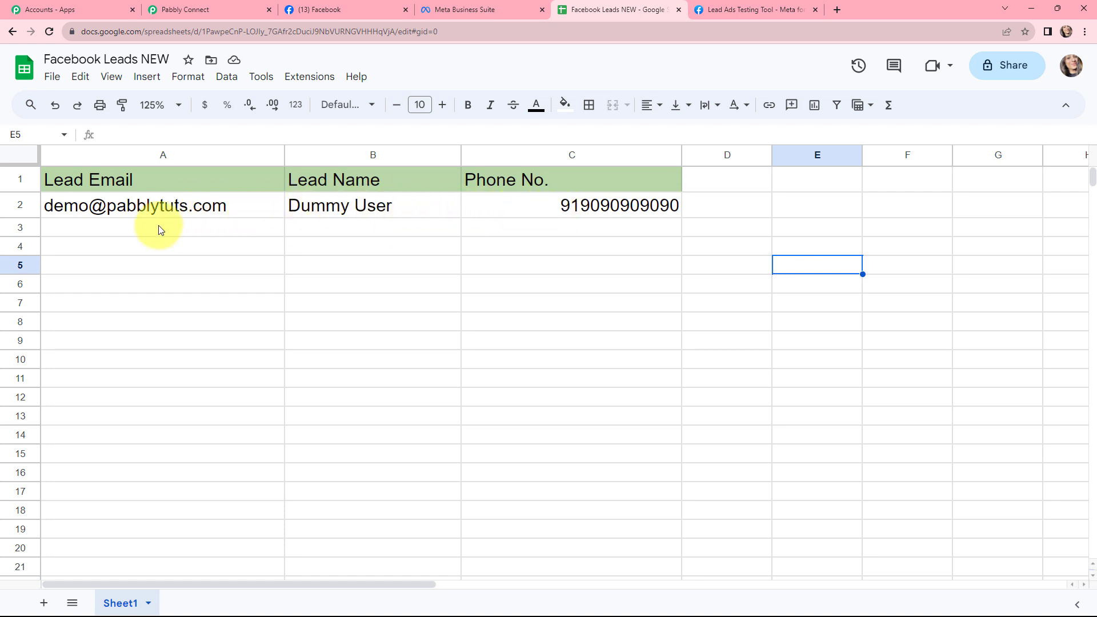
mouse_move(221, 208)
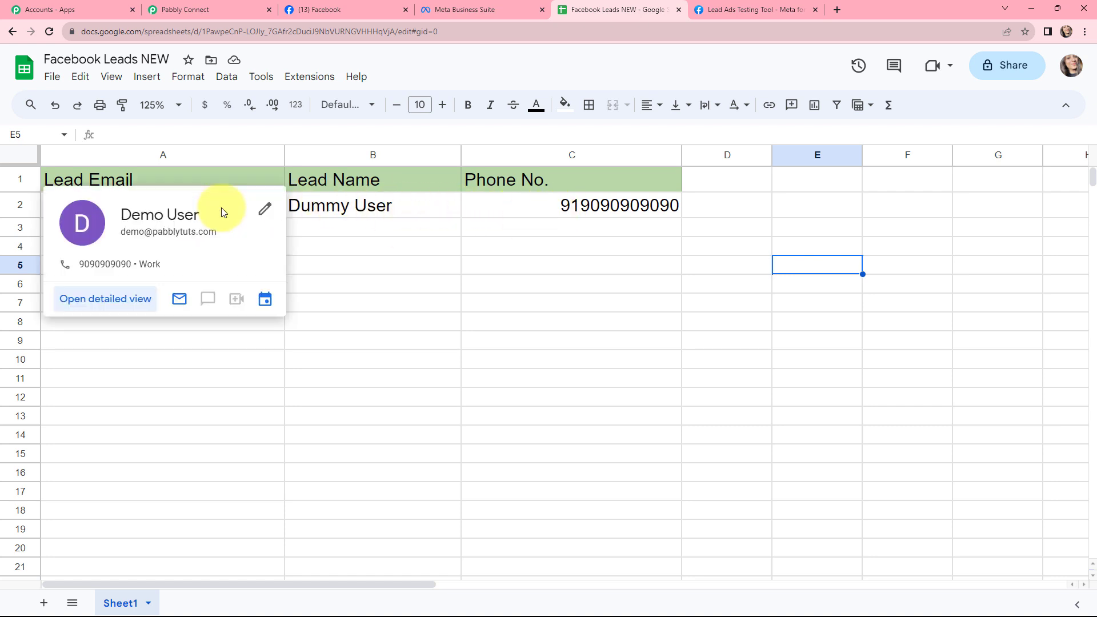
left_click(357, 208)
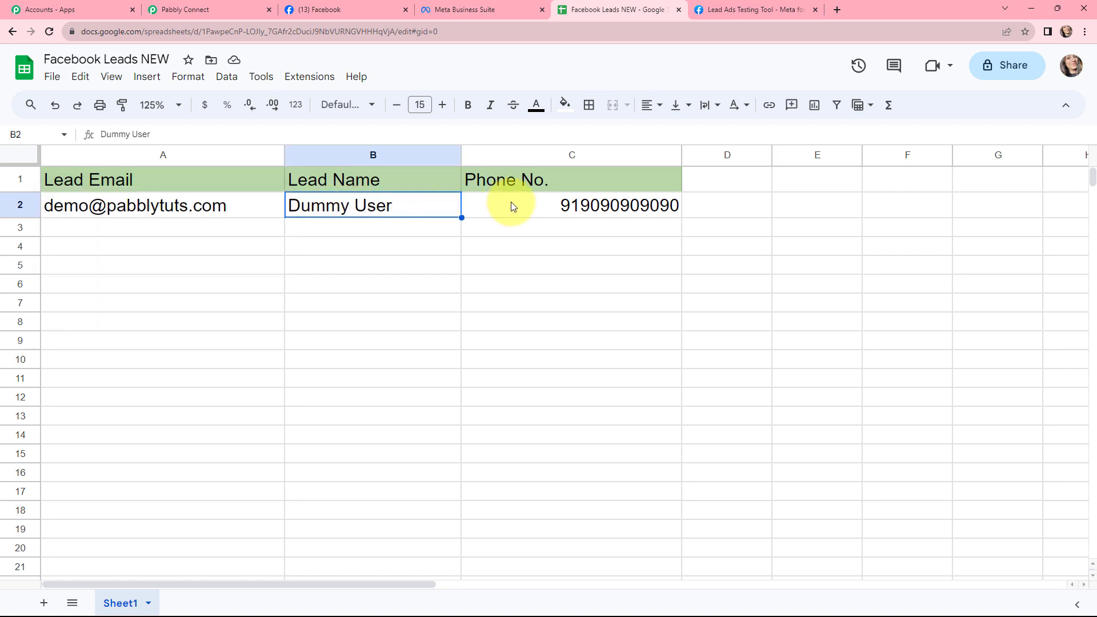
left_click(455, 299)
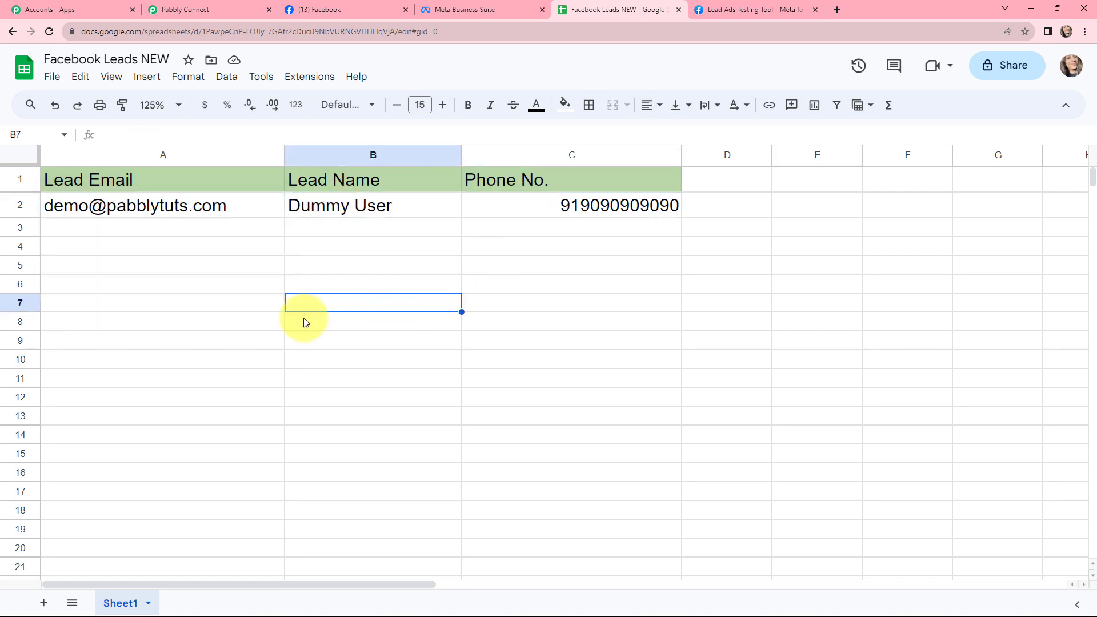